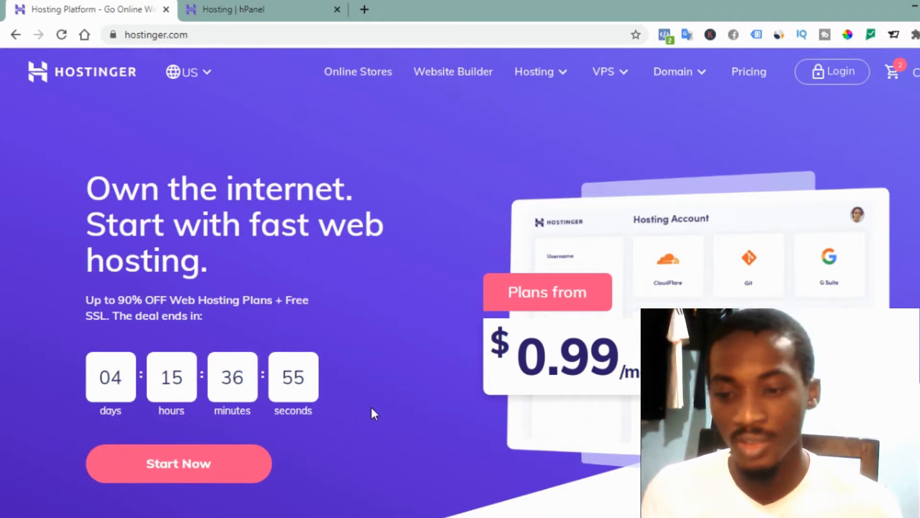
- Open the web hosting plans and add the Premium Shared Hosting plan to the cart
left_click(189, 468)
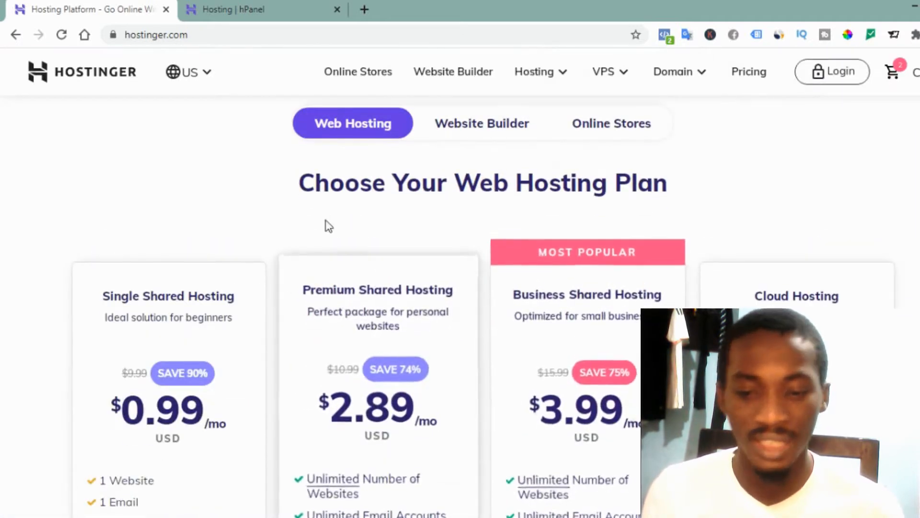
scroll(248, 228, "down", 2)
scroll(247, 228, "down", 2)
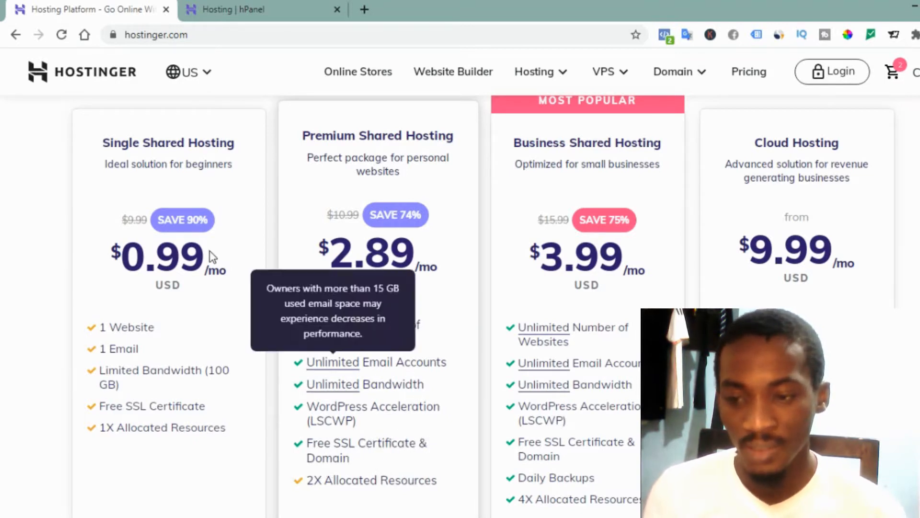
left_click(113, 36)
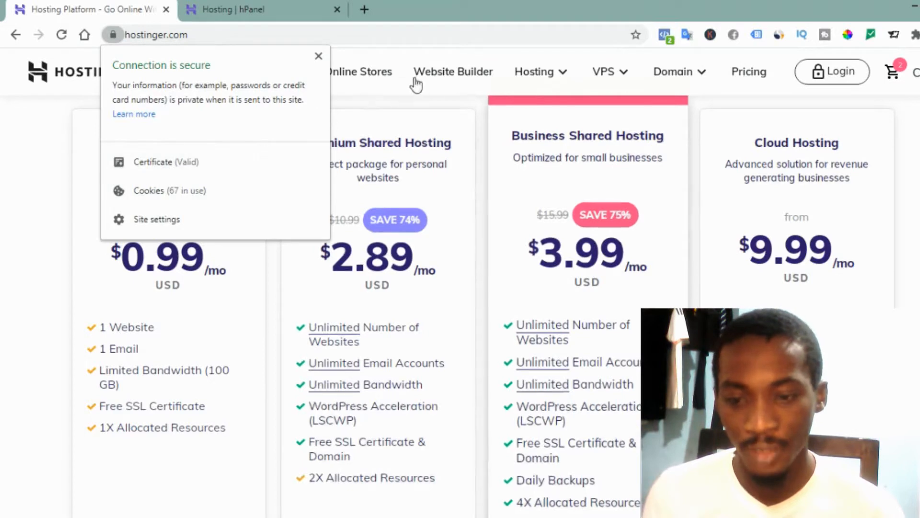
left_click(404, 102)
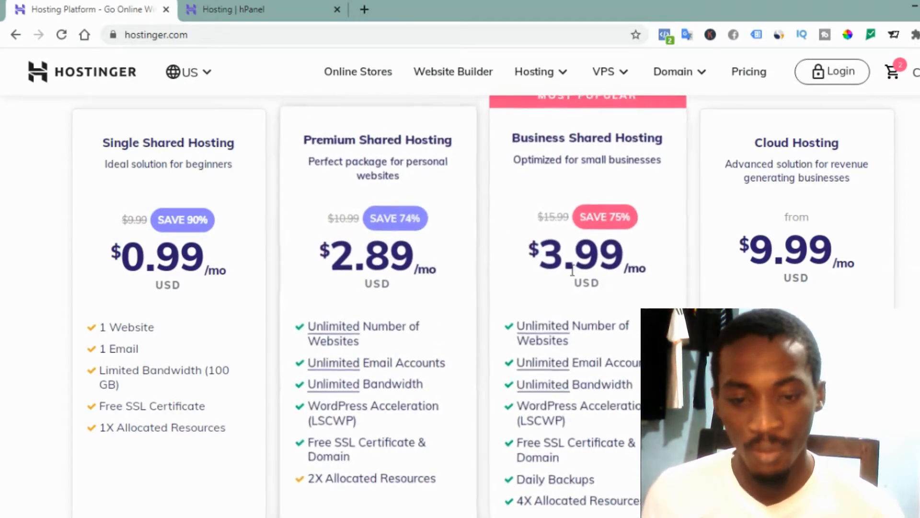
scroll(481, 360, "down", 3)
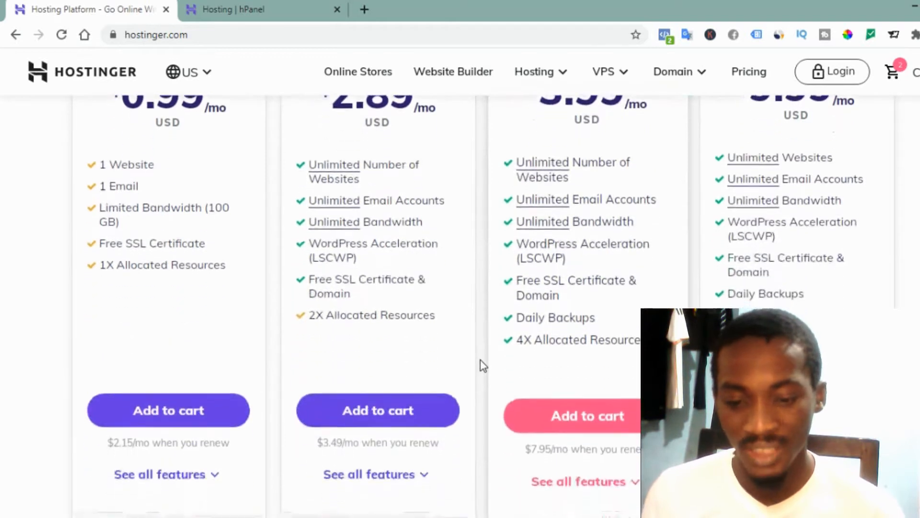
left_click(383, 422)
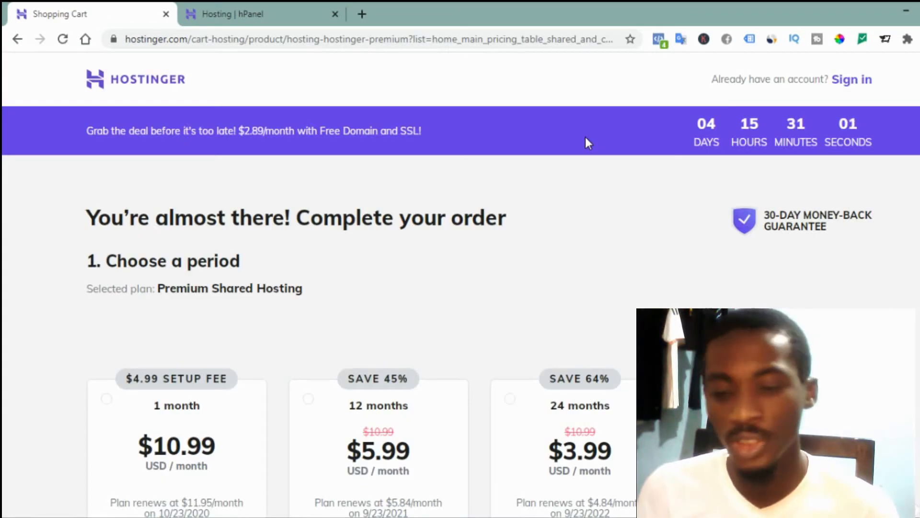
- Review the order page's billing periods, account creation options, payment methods, order summary and card fields
scroll(585, 139, "down", 5)
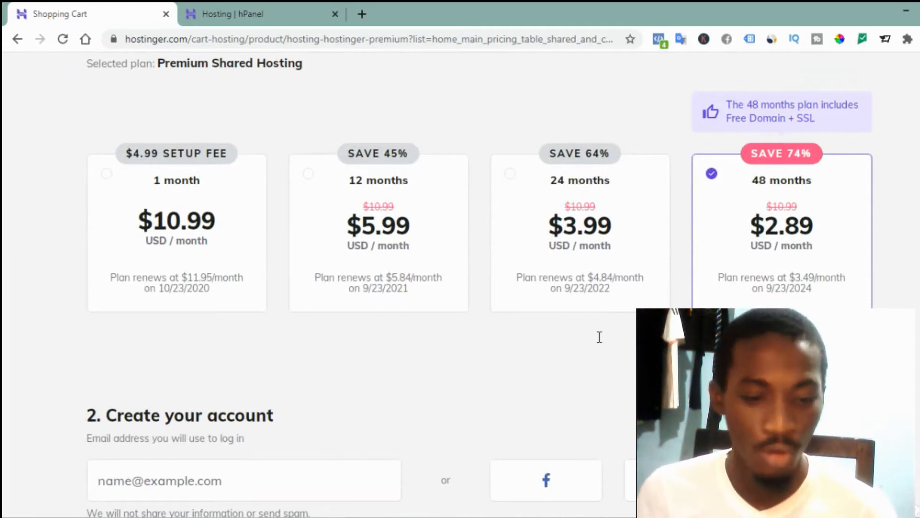
scroll(599, 337, "down", 1)
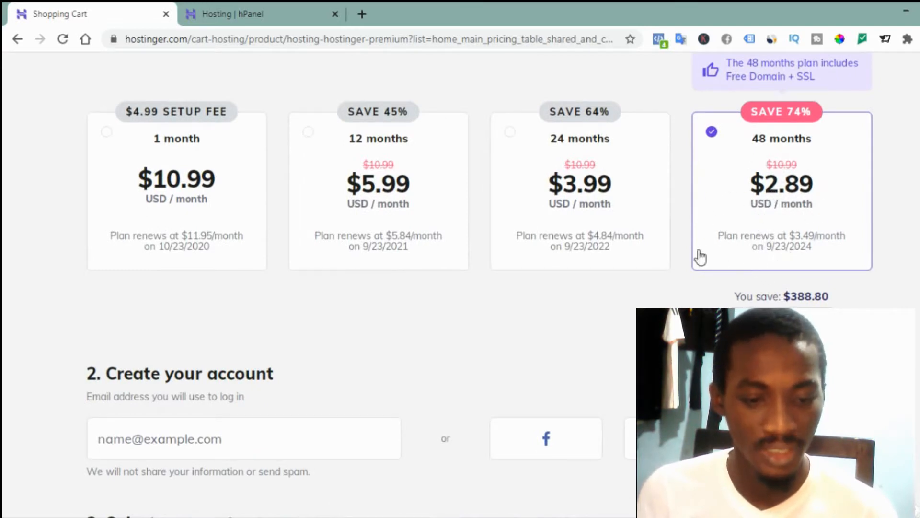
scroll(590, 217, "down", 1)
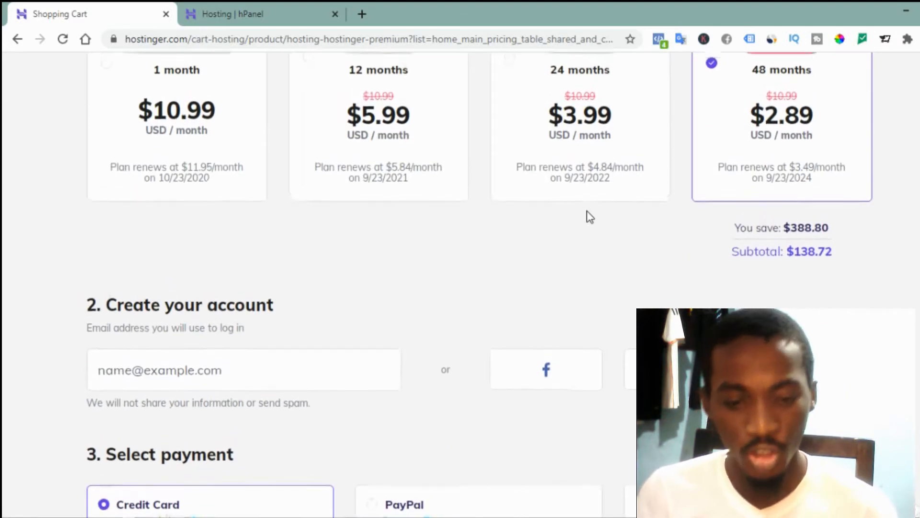
scroll(589, 217, "down", 2)
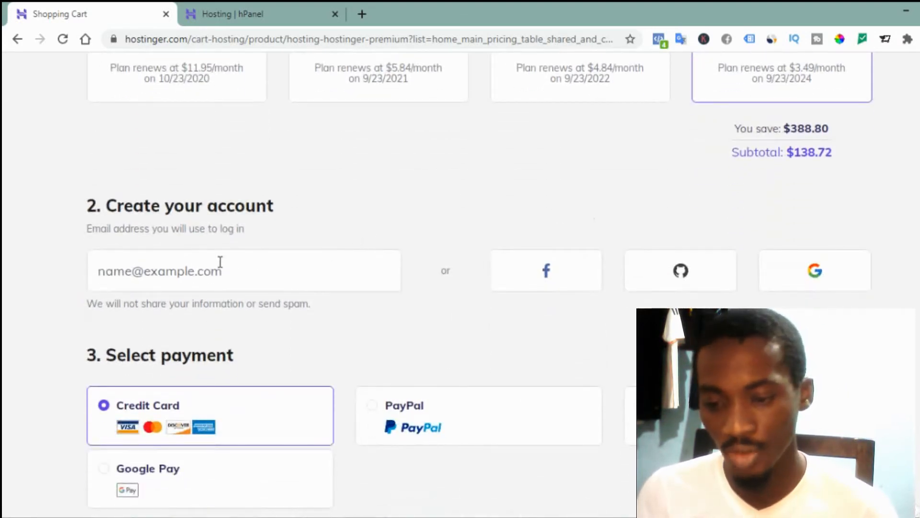
scroll(220, 262, "down", 2)
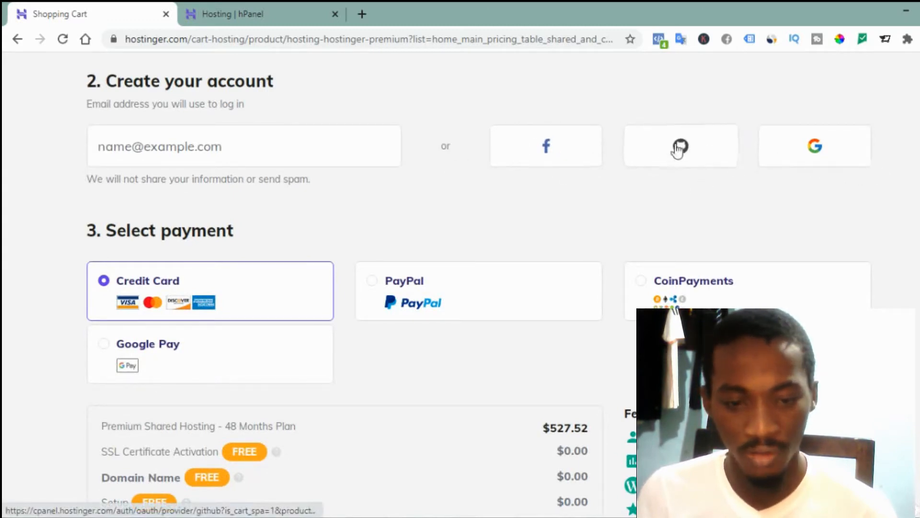
scroll(230, 214, "down", 2)
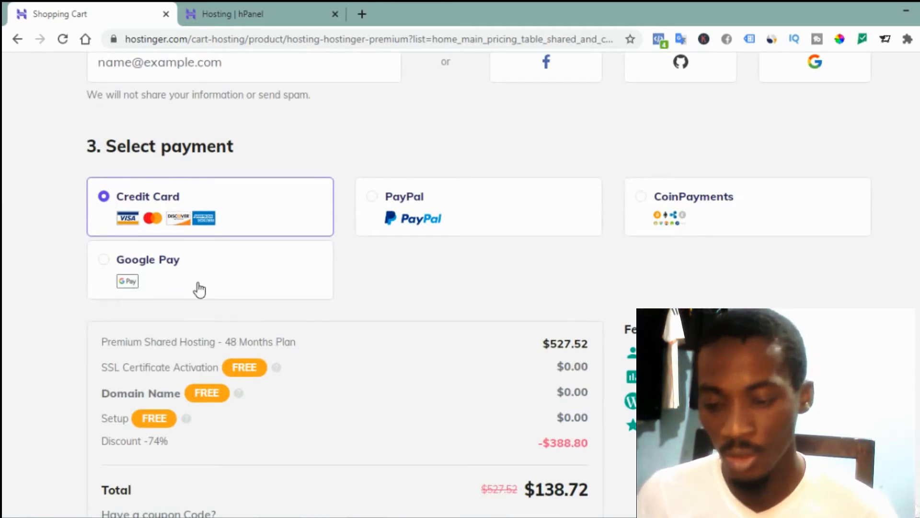
scroll(200, 290, "down", 2)
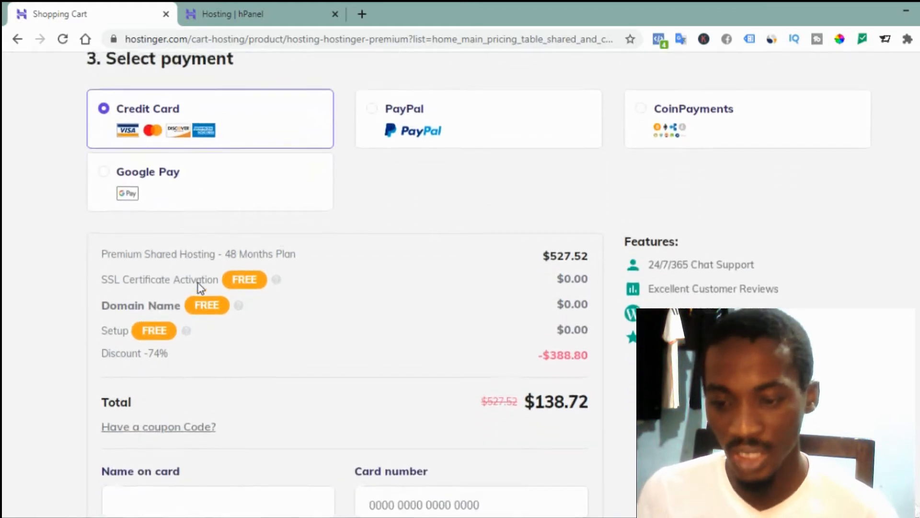
scroll(200, 288, "down", 3)
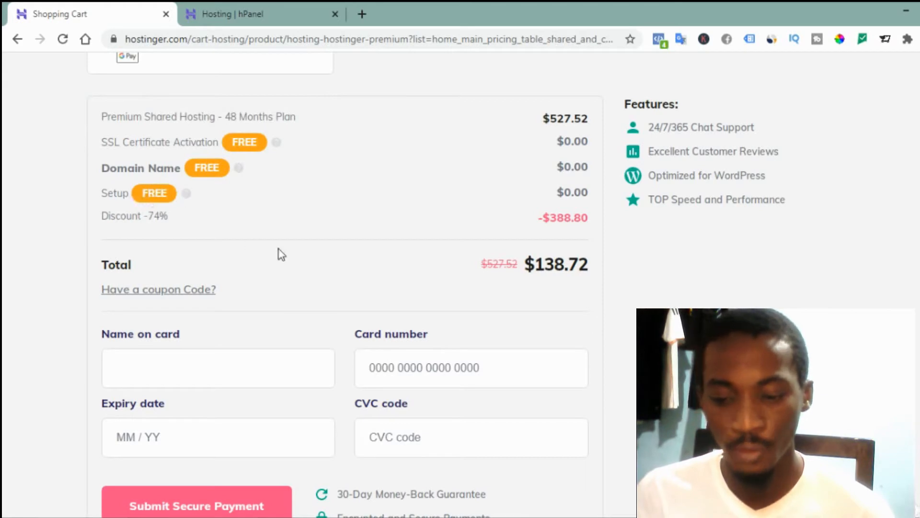
scroll(281, 254, "down", 1)
scroll(280, 254, "up", 10)
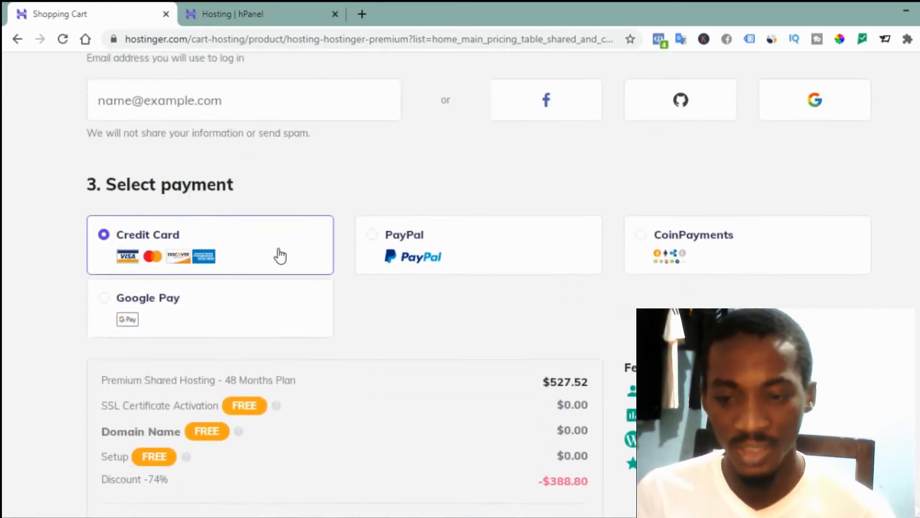
scroll(280, 255, "up", 9)
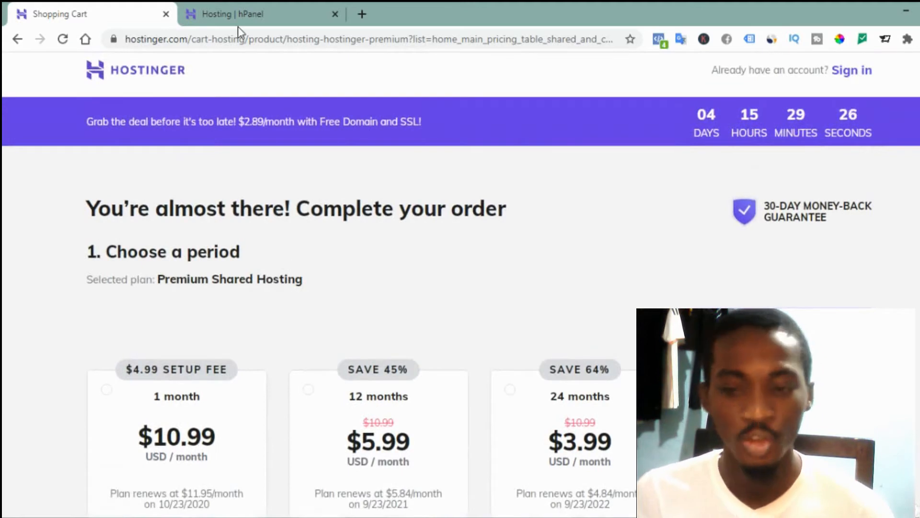
- Switch to hPanel, manage the lordrikeexpress.com hosting account and open its Auto Installer
left_click(232, 10)
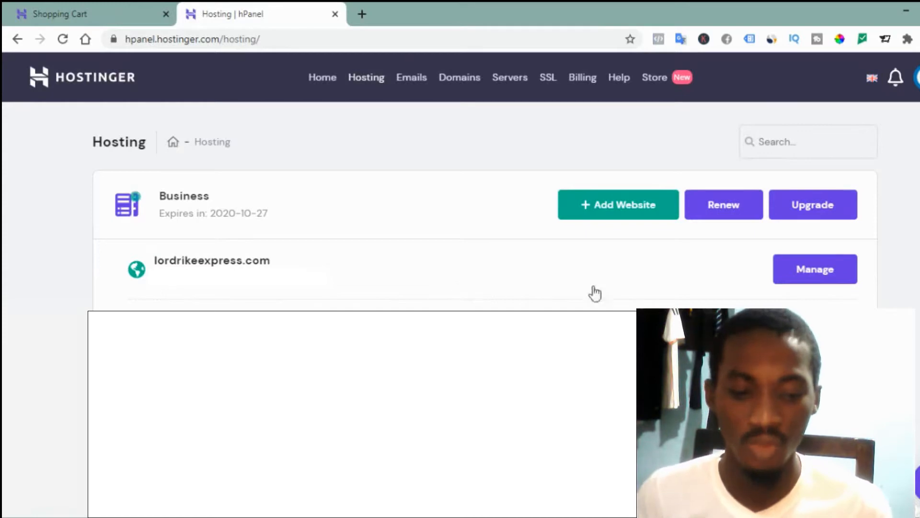
left_click(809, 275)
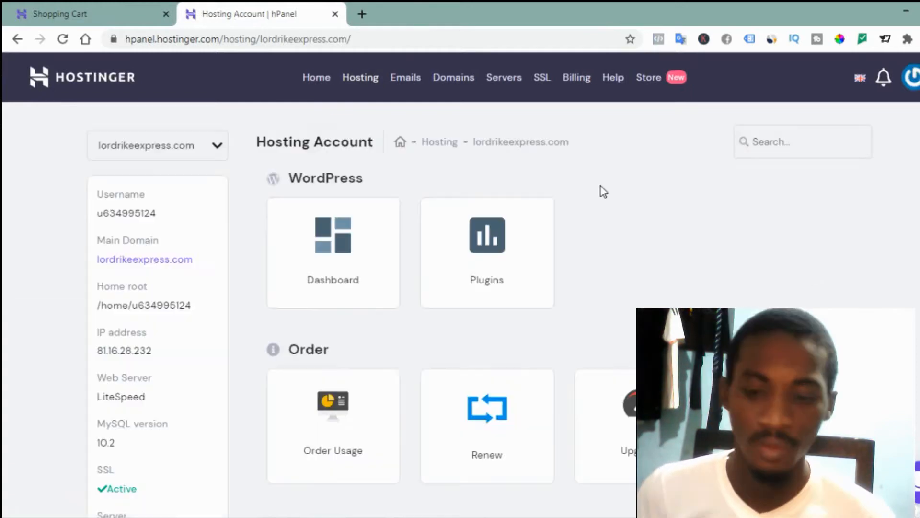
scroll(603, 192, "down", 20)
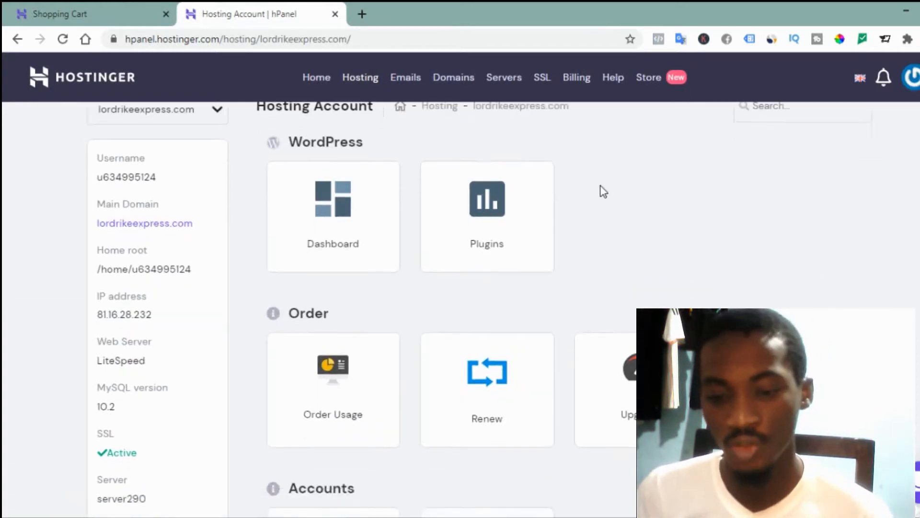
scroll(604, 192, "down", 3)
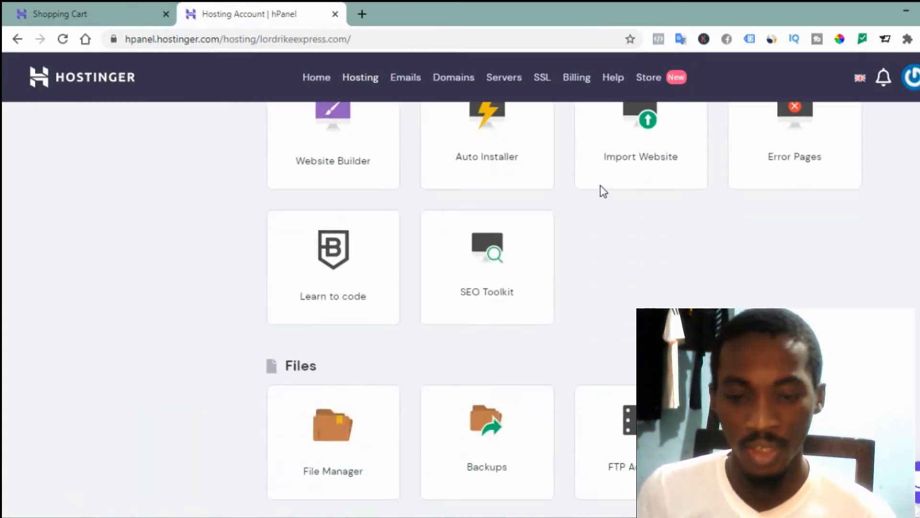
scroll(603, 192, "up", 1)
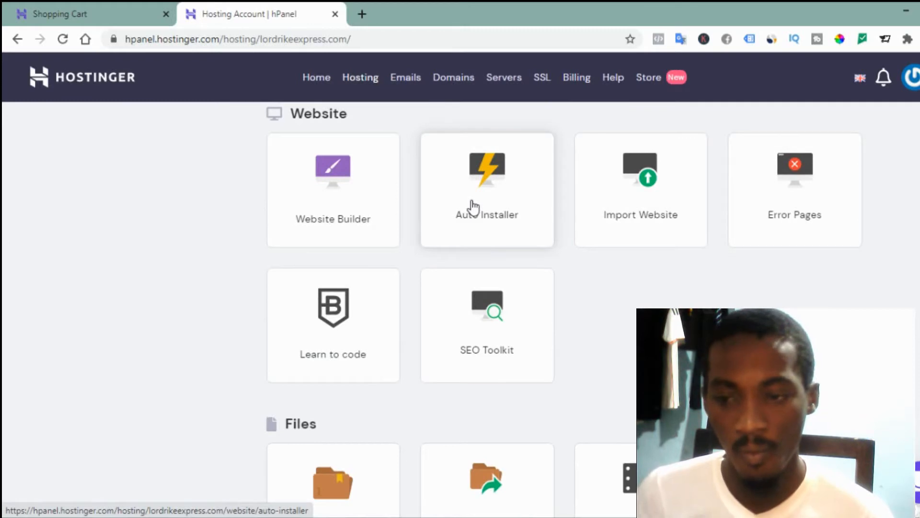
left_click(520, 221)
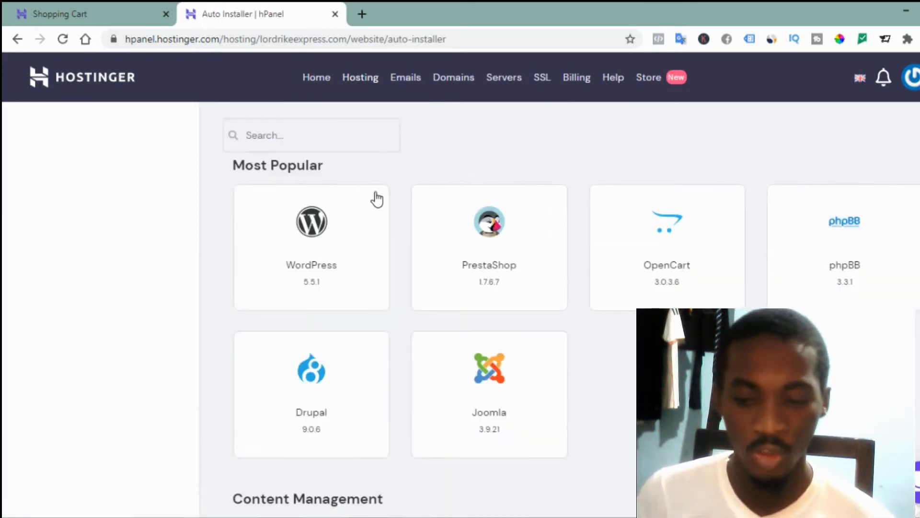
- Open the WordPress installation form for lordrikeexpress.com and look through its domain, administrator, title, version and database fields
mouse_move(364, 250)
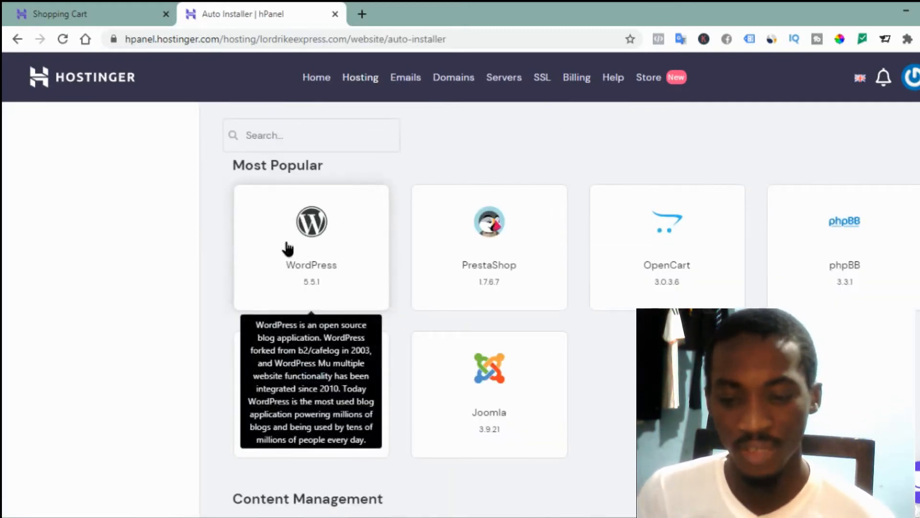
left_click(338, 307)
scroll(474, 283, "down", 3)
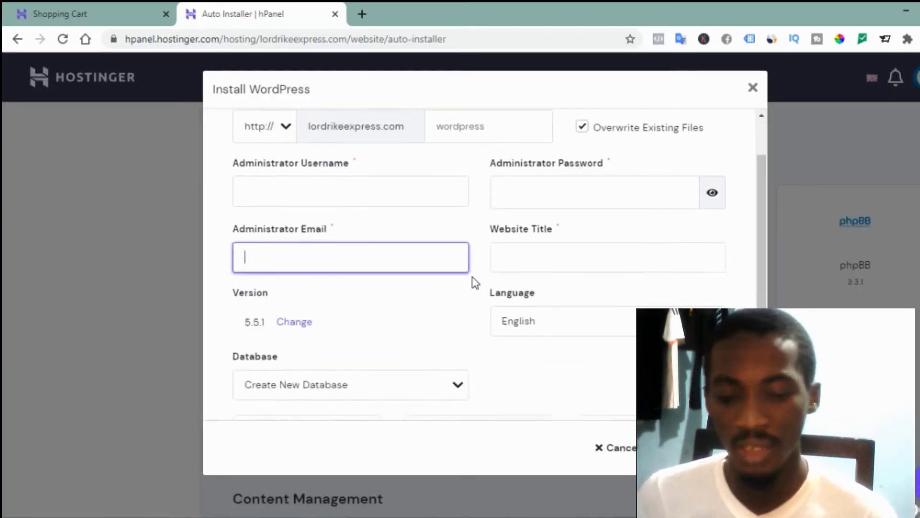
scroll(474, 283, "up", 1)
scroll(474, 283, "up", 2)
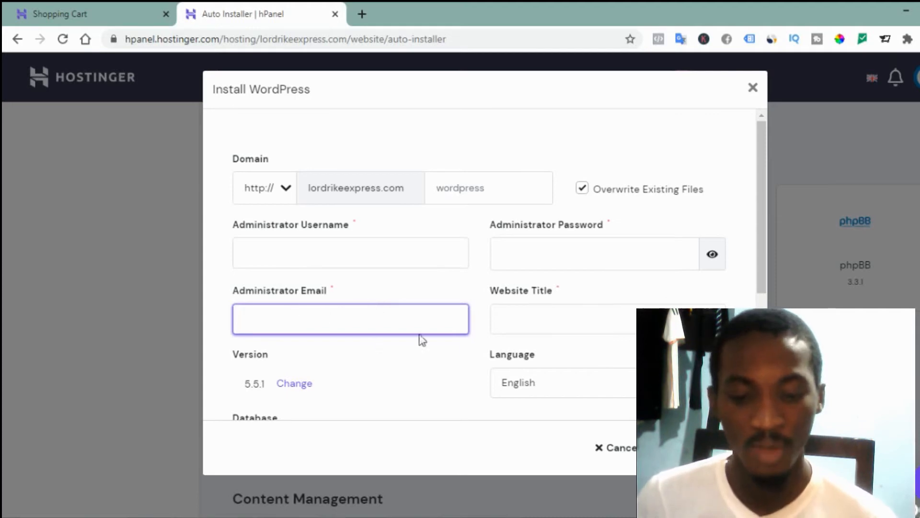
scroll(598, 329, "down", 2)
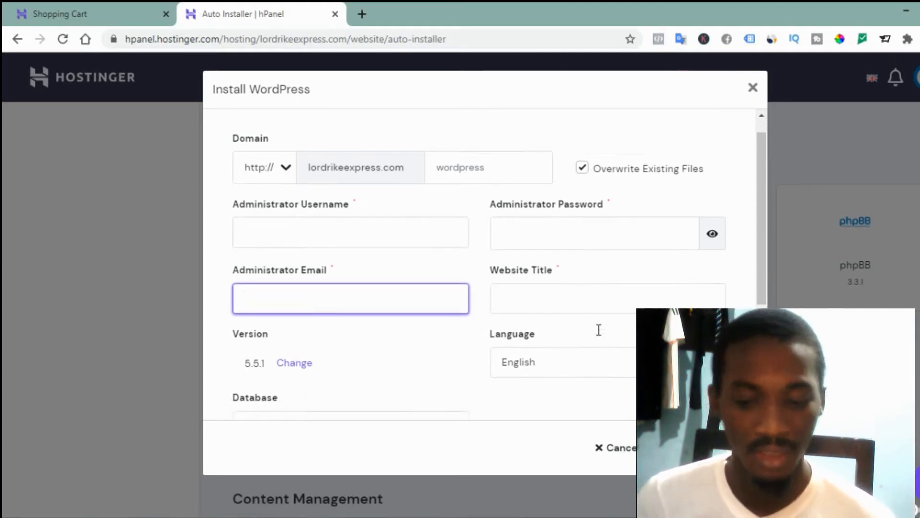
scroll(599, 330, "up", 2)
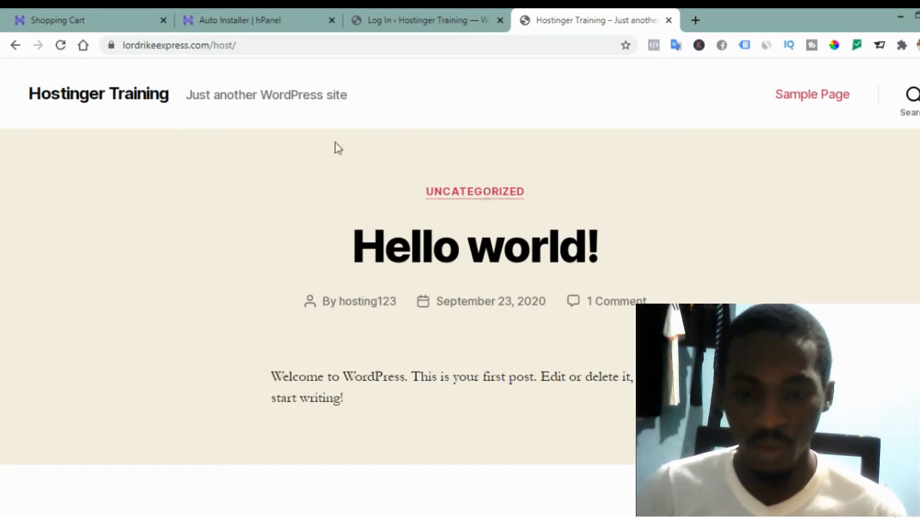
- Look over the Hostinger Training homepage, from the Hello world! post to the search, recent posts and archives sections
scroll(367, 185, "down", 1)
scroll(369, 186, "down", 10)
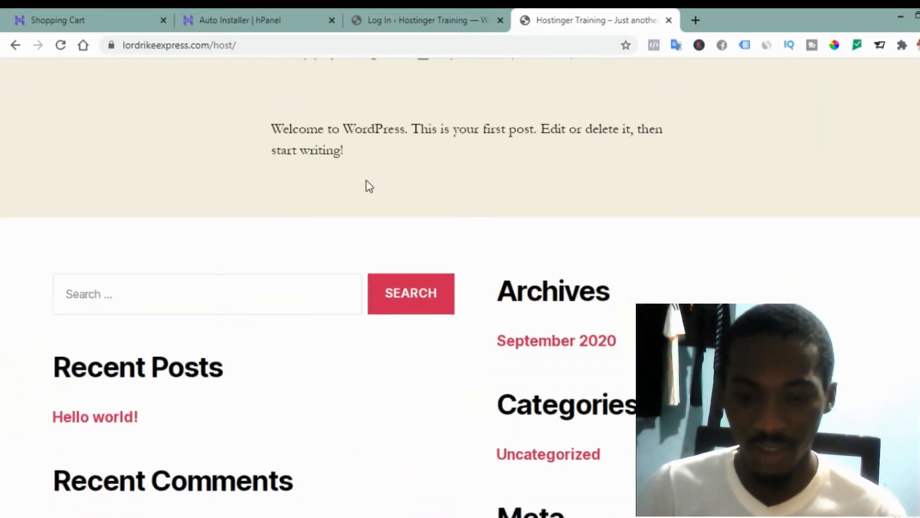
scroll(369, 186, "up", 10)
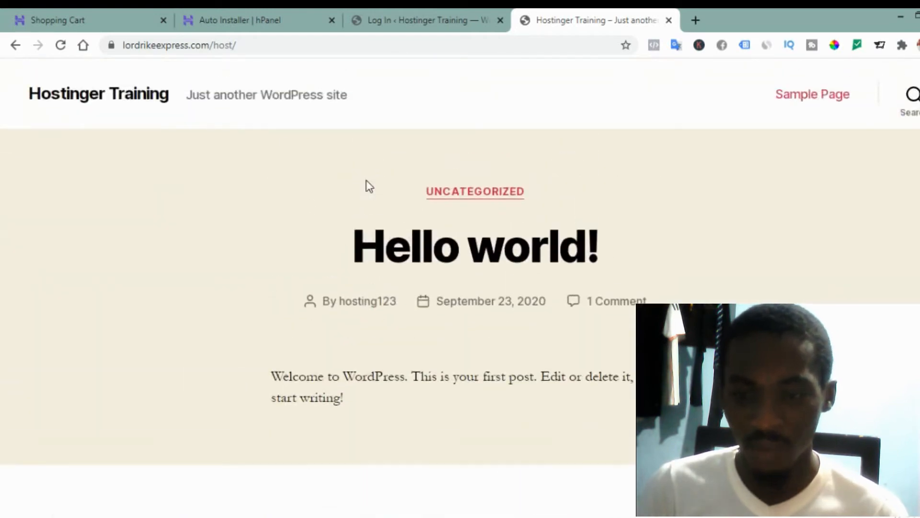
scroll(369, 186, "down", 5)
scroll(369, 186, "up", 5)
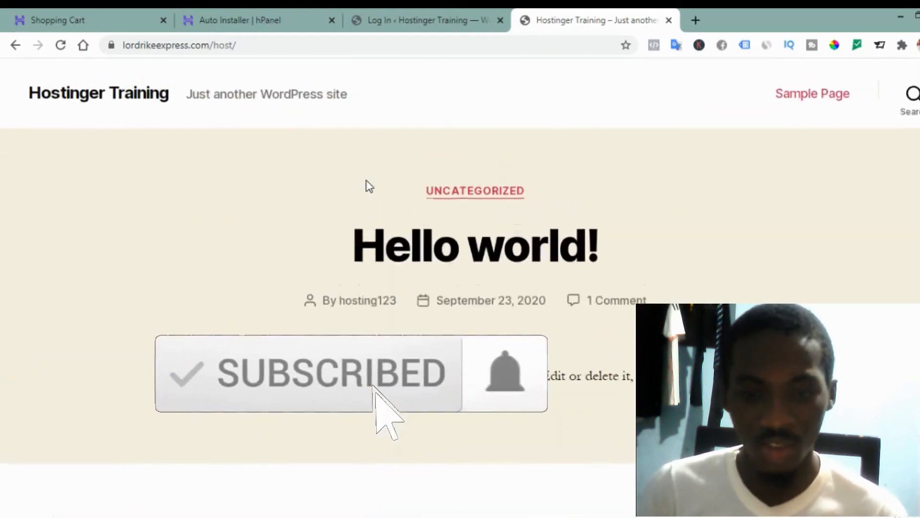
scroll(369, 186, "down", 2)
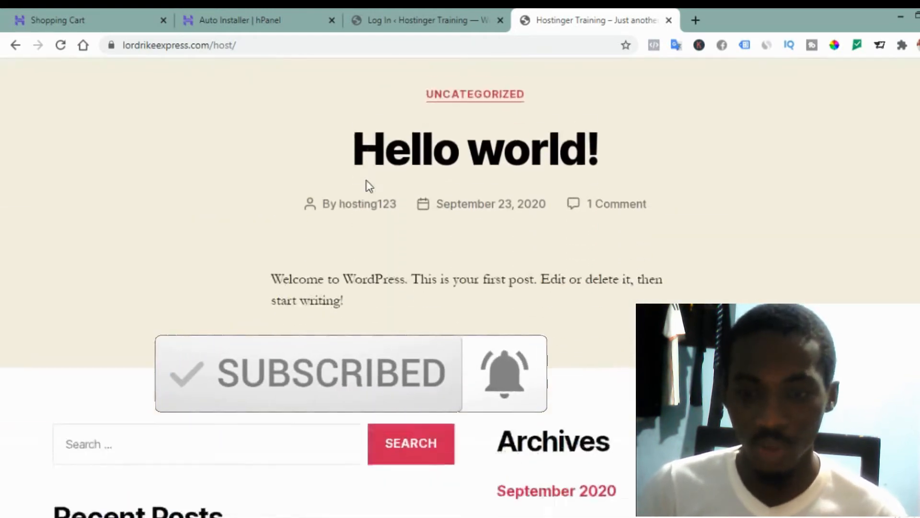
scroll(369, 186, "up", 2)
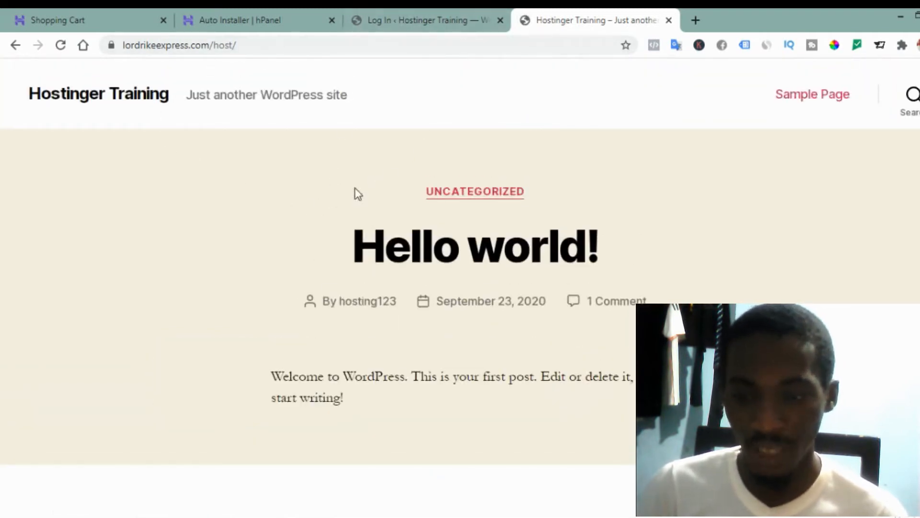
left_click(307, 45)
left_click(307, 45)
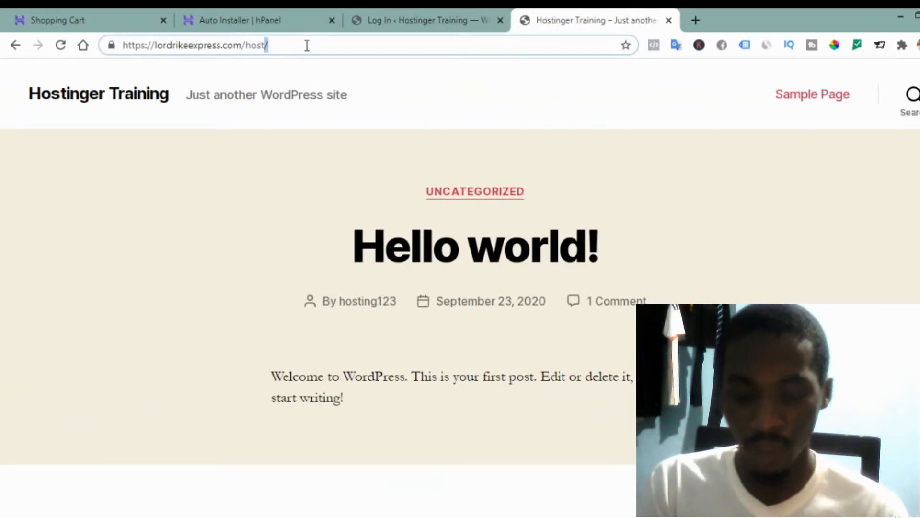
type("w")
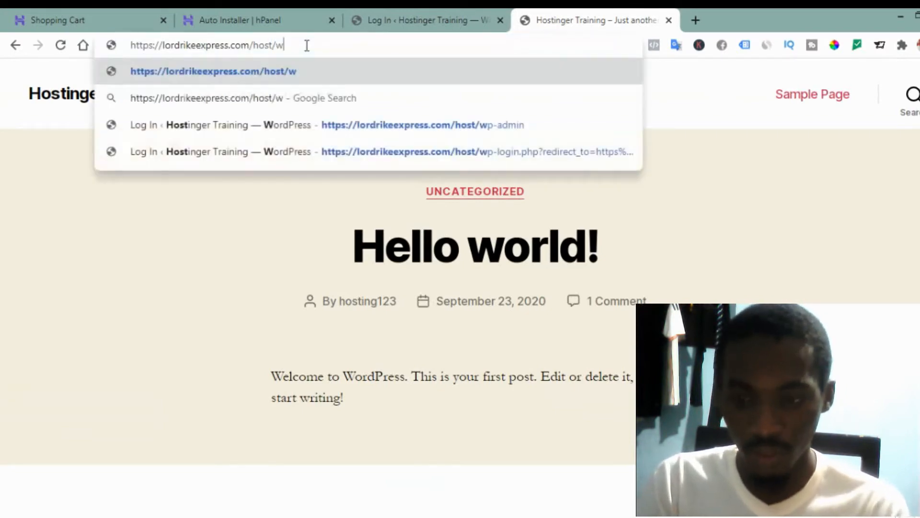
type("p-")
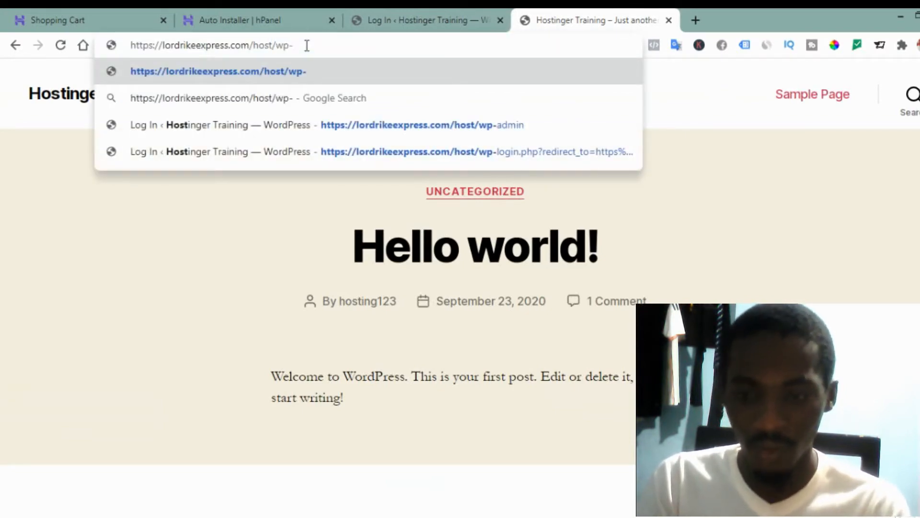
type("a")
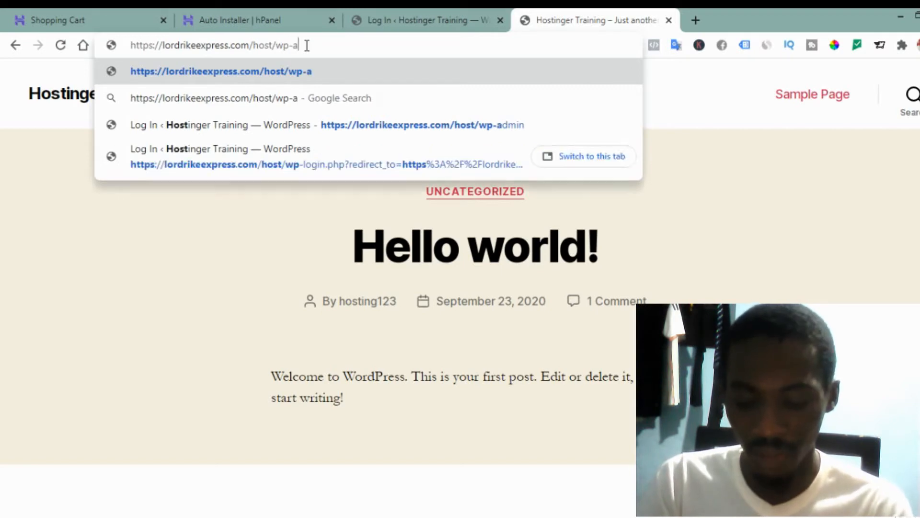
type("dmin")
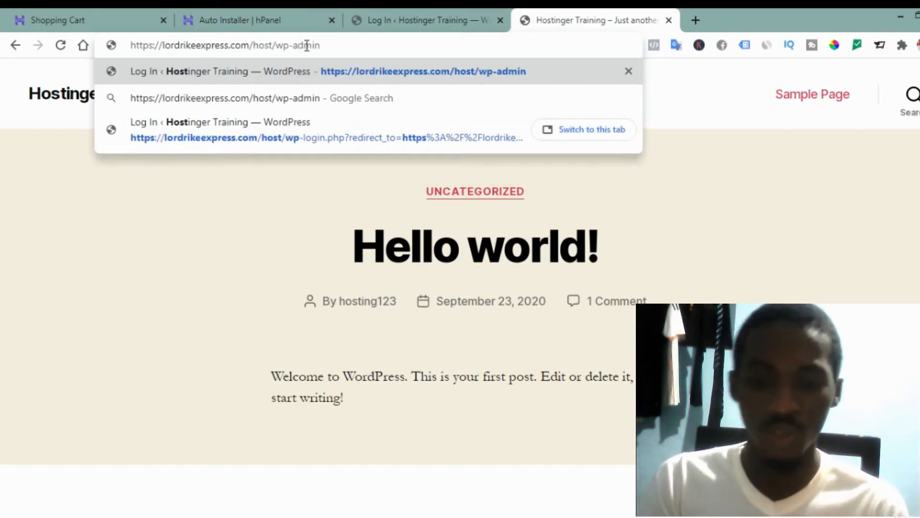
left_click(427, 9)
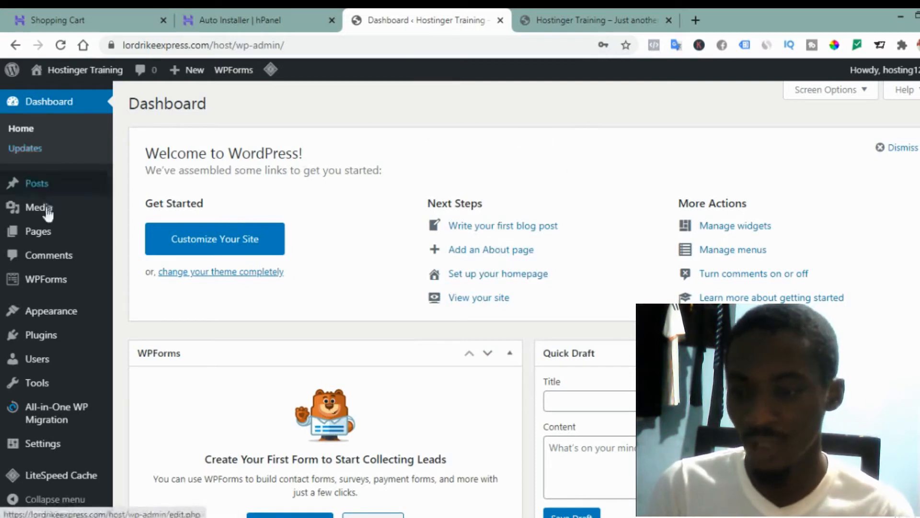
- Look over the dashboard's Posts, Media and Pages options and the Hostinger Training homepage
mouse_move(47, 413)
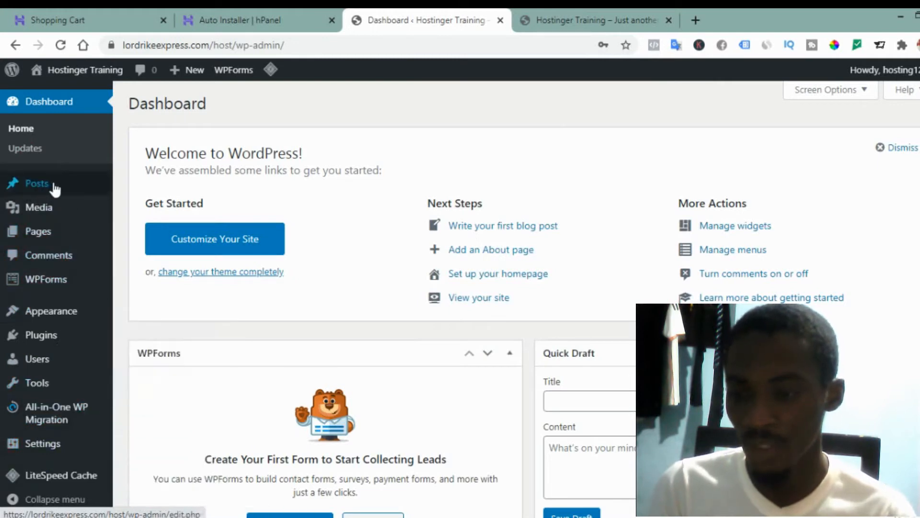
mouse_move(59, 189)
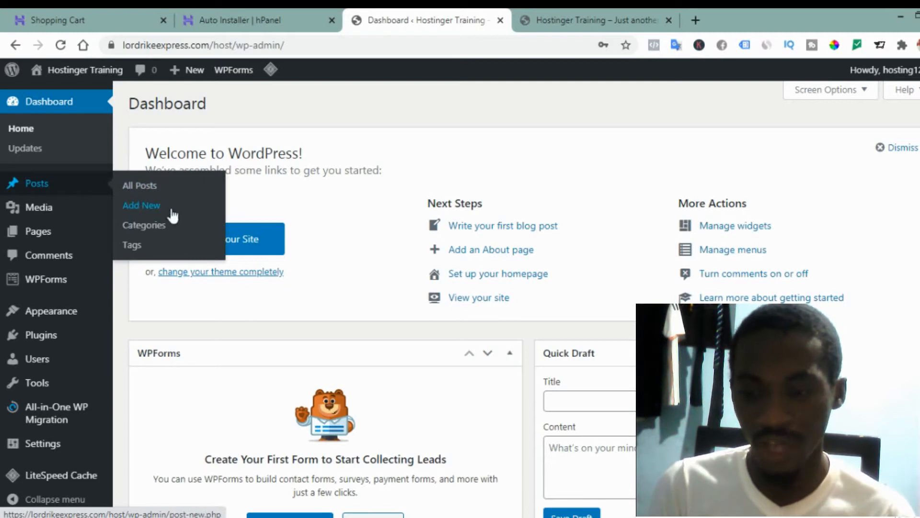
mouse_move(70, 214)
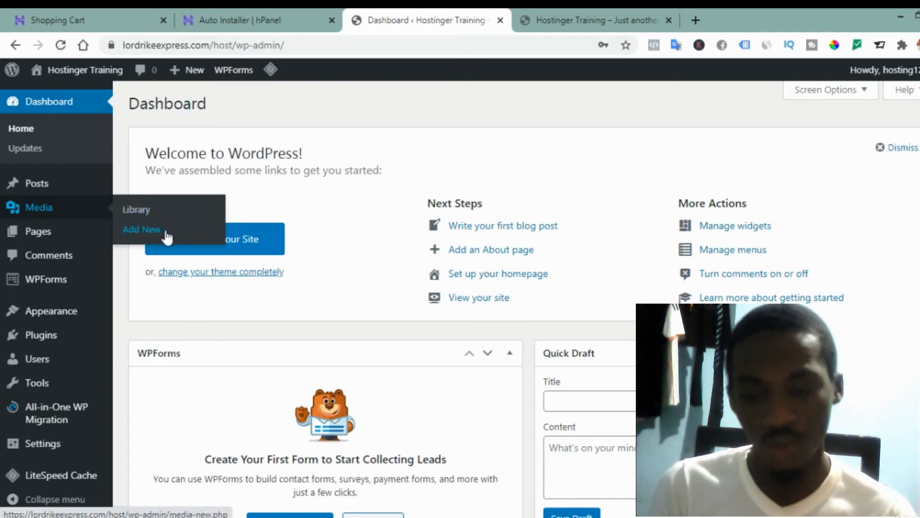
mouse_move(30, 242)
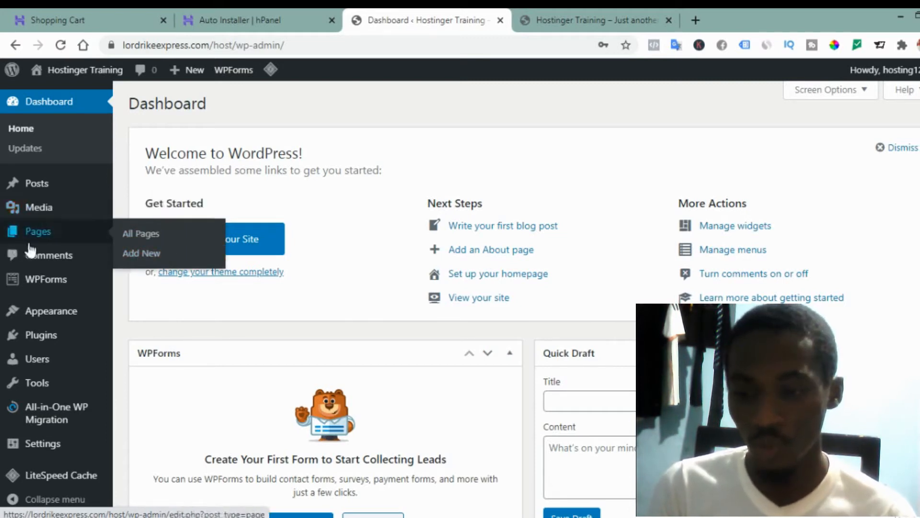
left_click(554, 22)
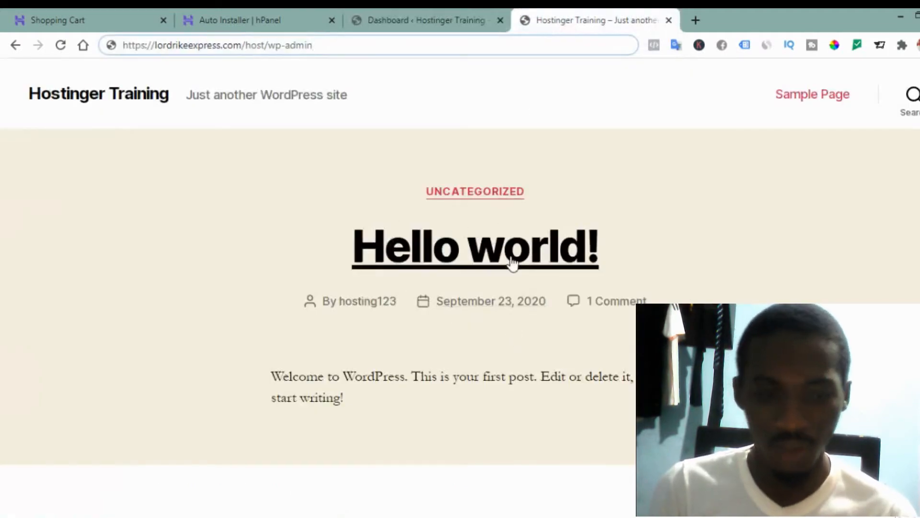
scroll(512, 262, "down", 7)
scroll(512, 263, "up", 10)
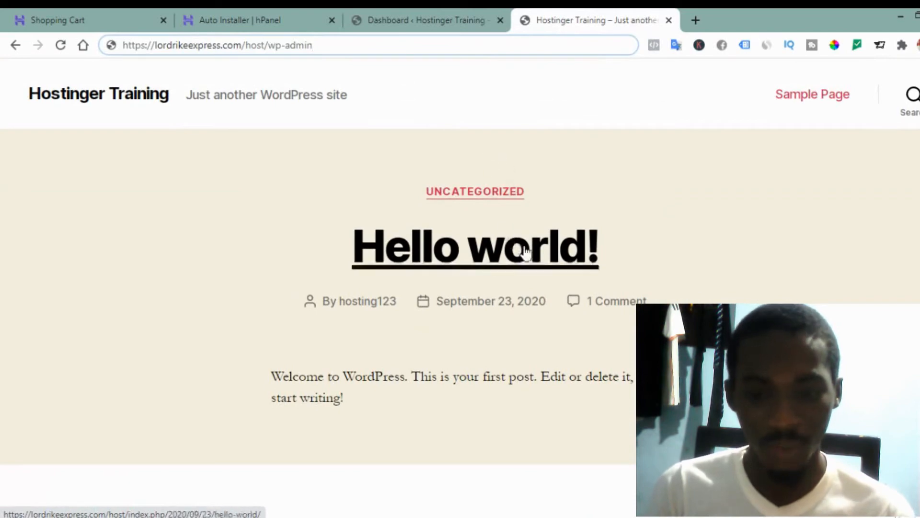
- Return to the WordPress dashboard, open the installed themes and bring up the Add Themes page
left_click(415, 14)
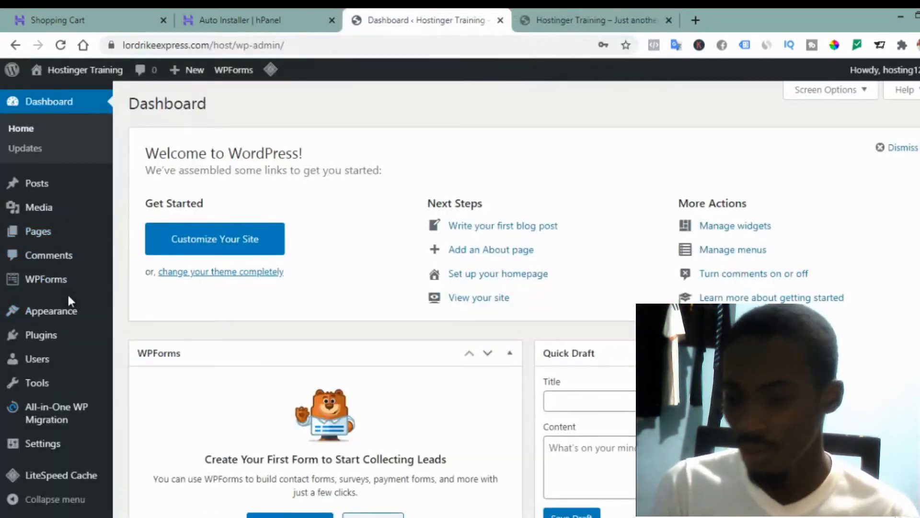
scroll(68, 300, "down", 2)
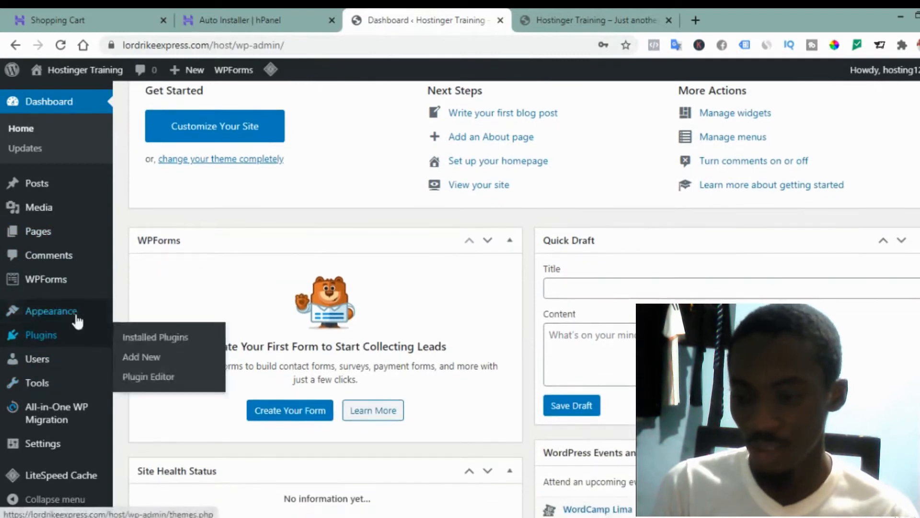
mouse_move(68, 321)
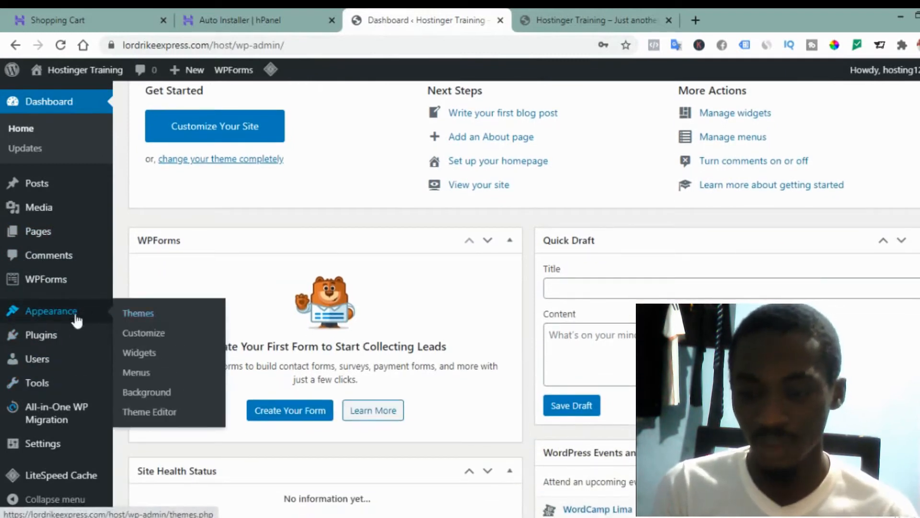
left_click(143, 321)
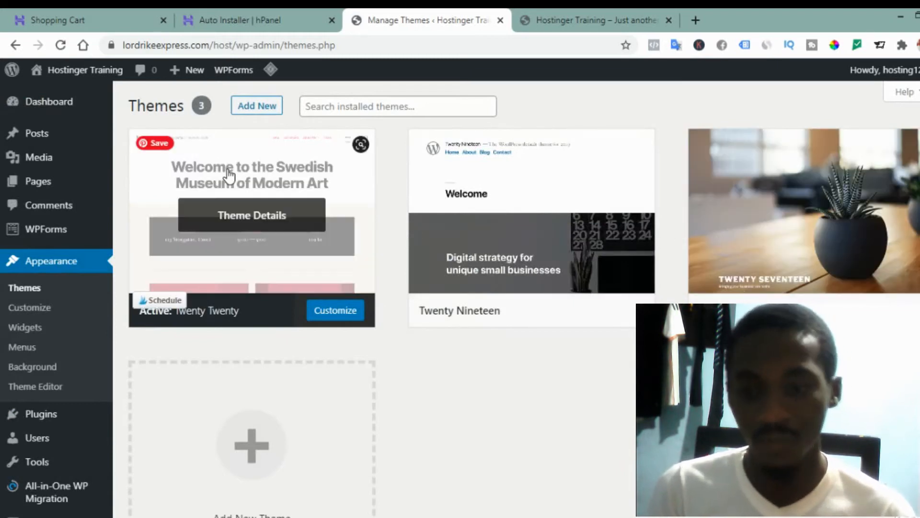
left_click(252, 112)
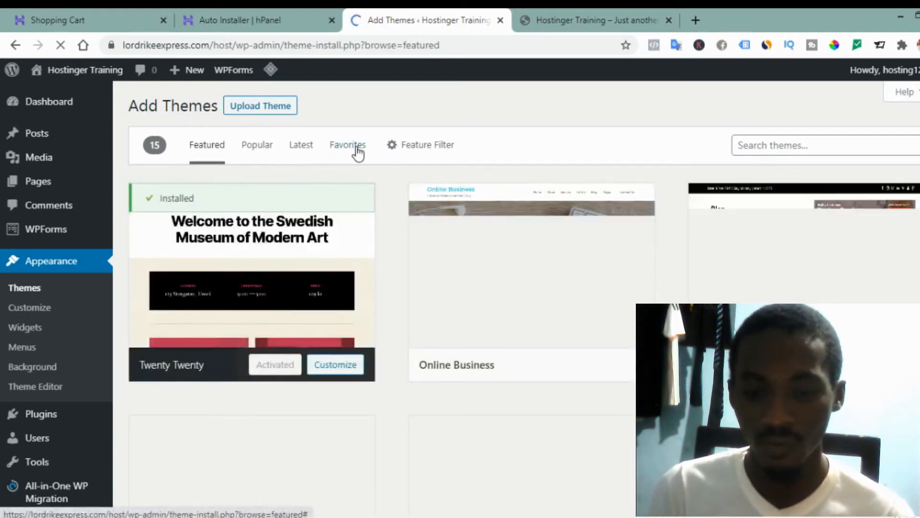
- Browse the featured themes, then install and activate the Kitchen Design theme
mouse_move(440, 259)
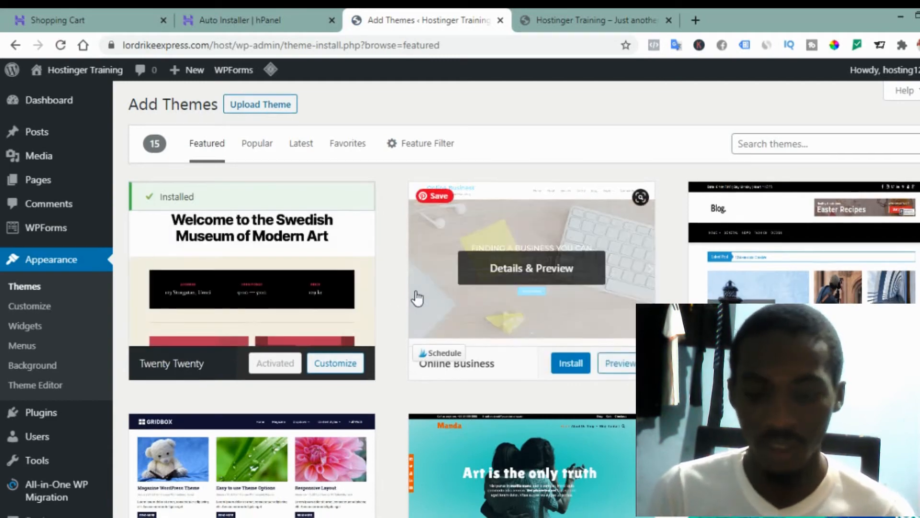
scroll(386, 349, "down", 3)
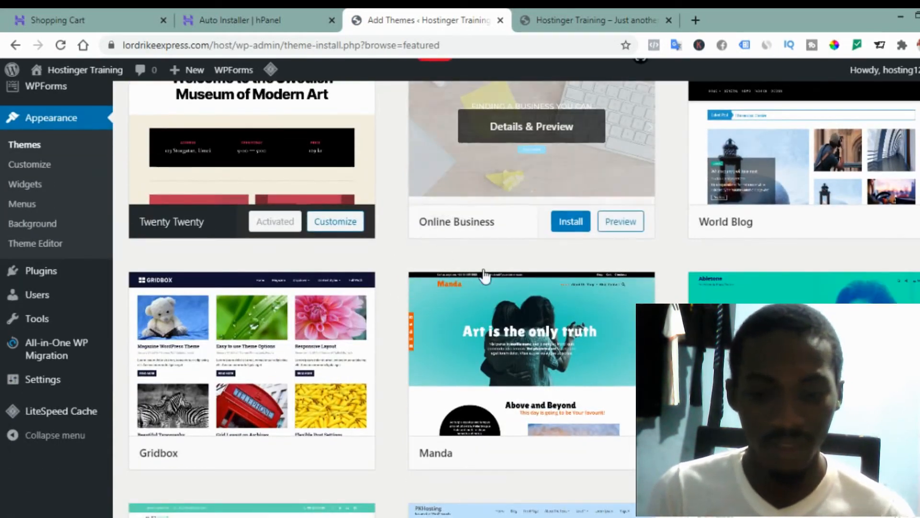
scroll(538, 206, "up", 1)
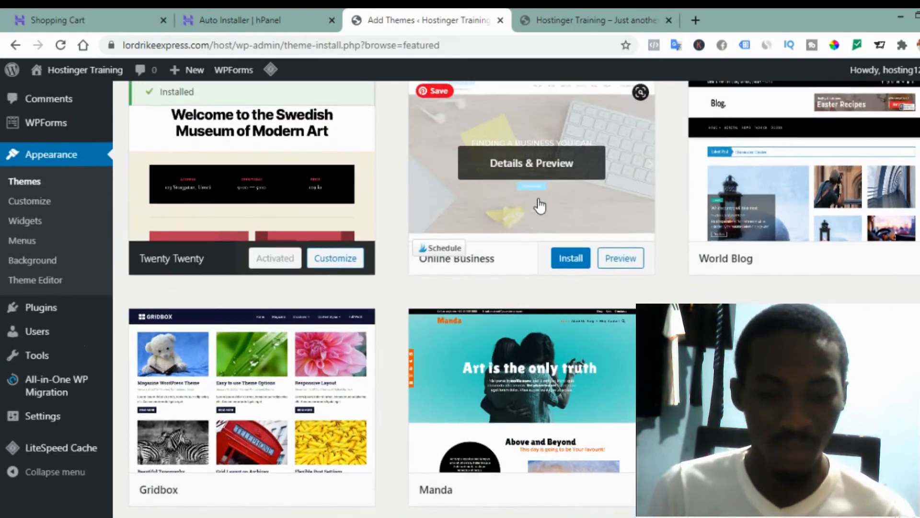
scroll(746, 257, "down", 5)
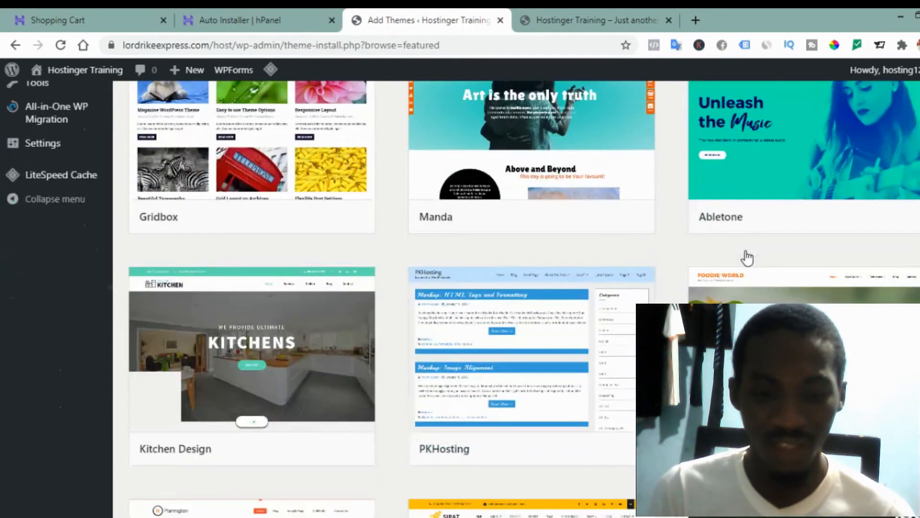
scroll(526, 270, "down", 4)
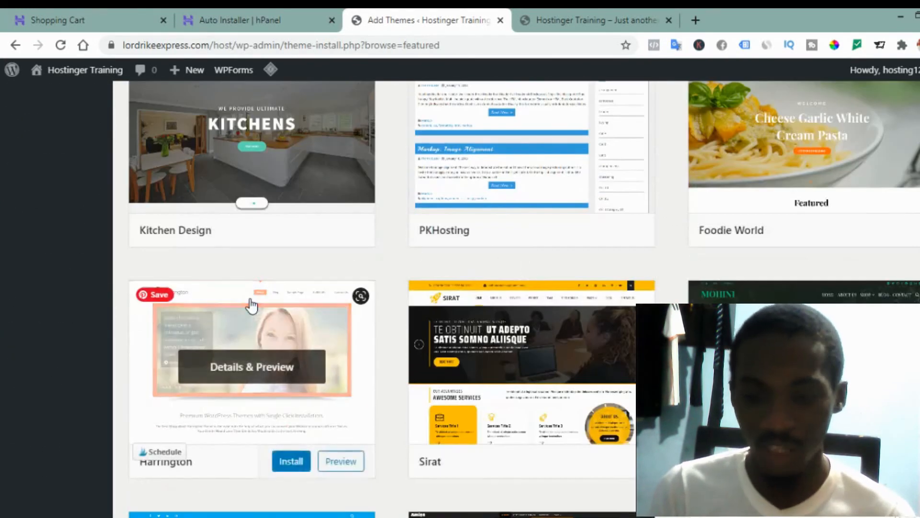
scroll(252, 305, "down", 2)
scroll(250, 288, "up", 4)
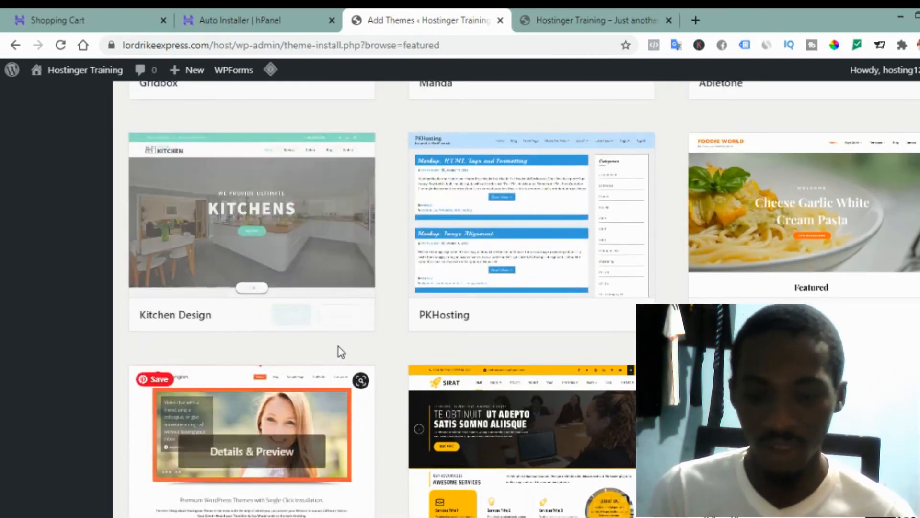
left_click(294, 316)
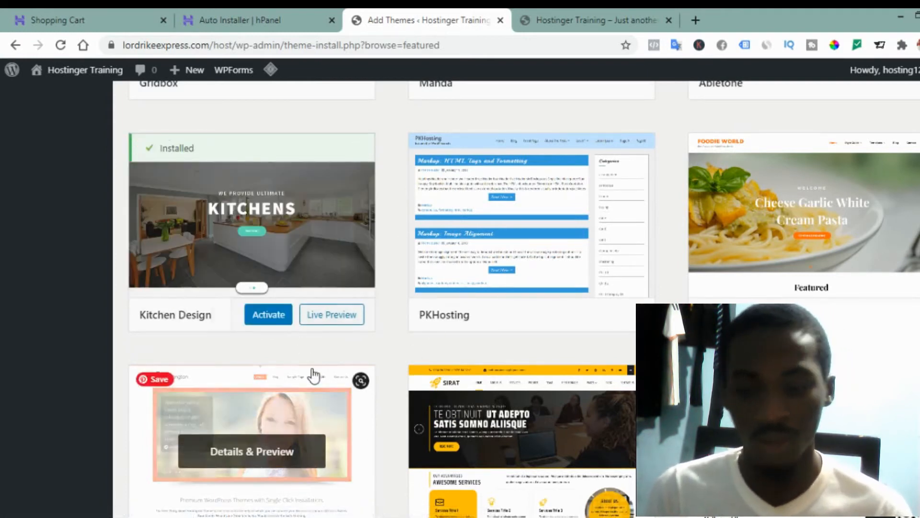
left_click(269, 320)
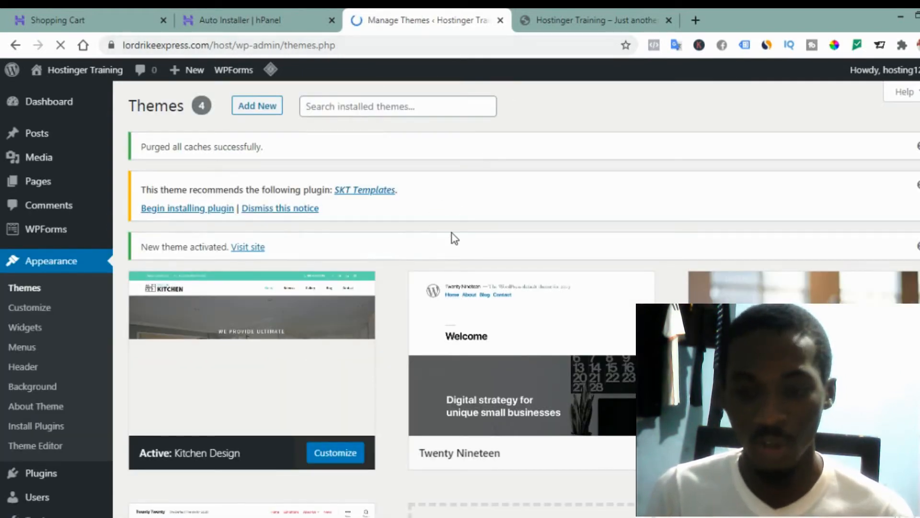
- Reload the Hostinger Training homepage and check its layout and navigation against the Kitchen Design theme in the admin area
left_click(598, 9)
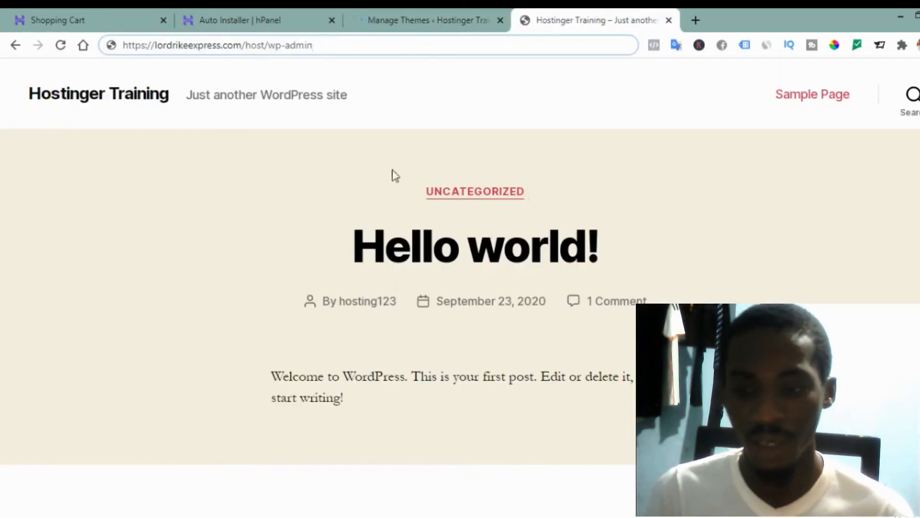
left_click(60, 46)
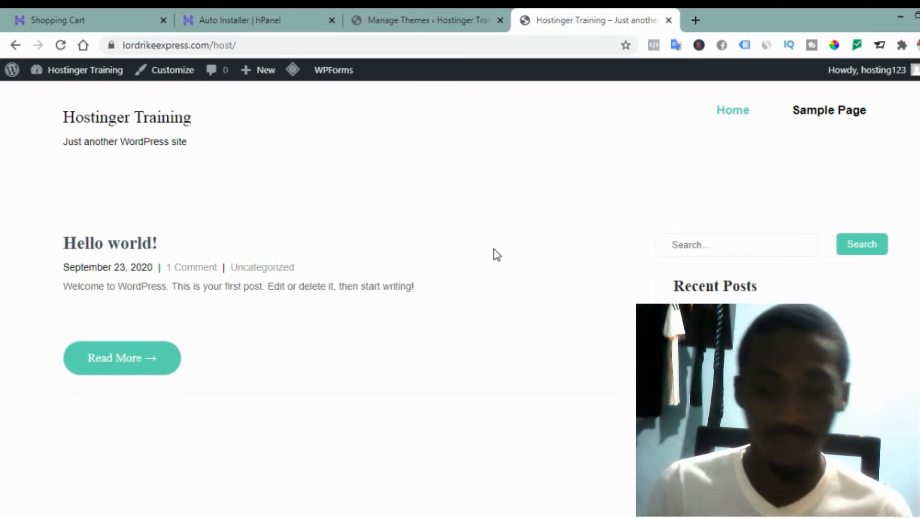
left_click(403, 17)
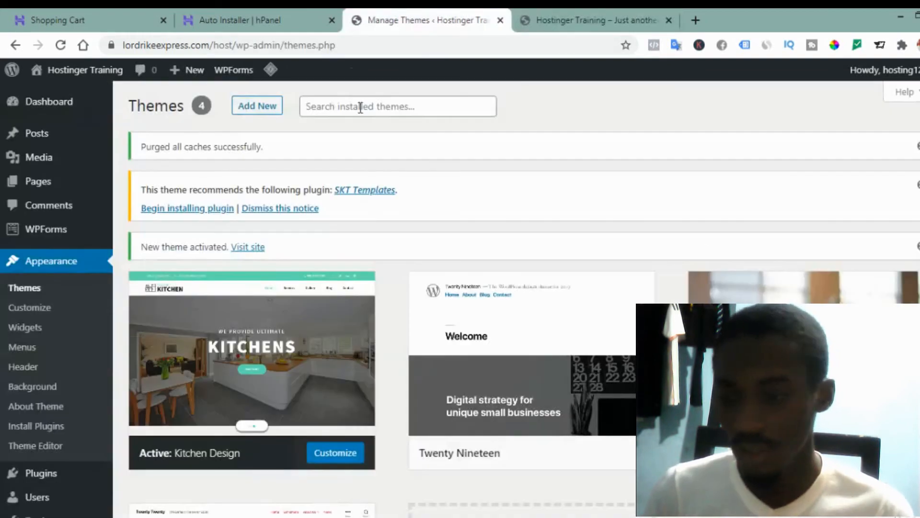
scroll(73, 282, "down", 2)
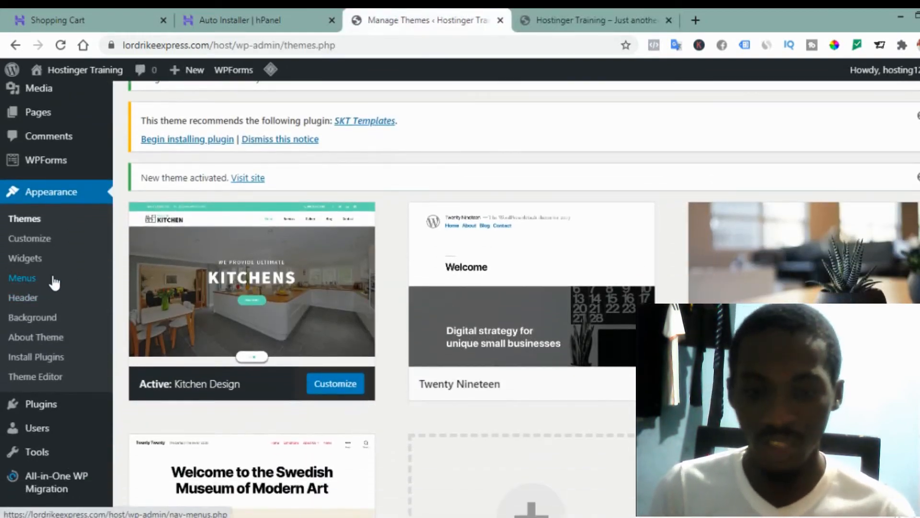
left_click(553, 20)
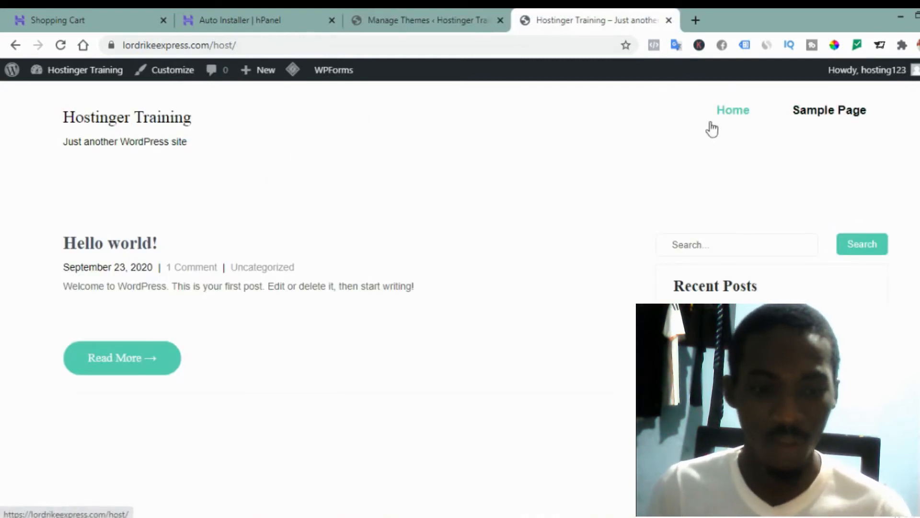
left_click(422, 9)
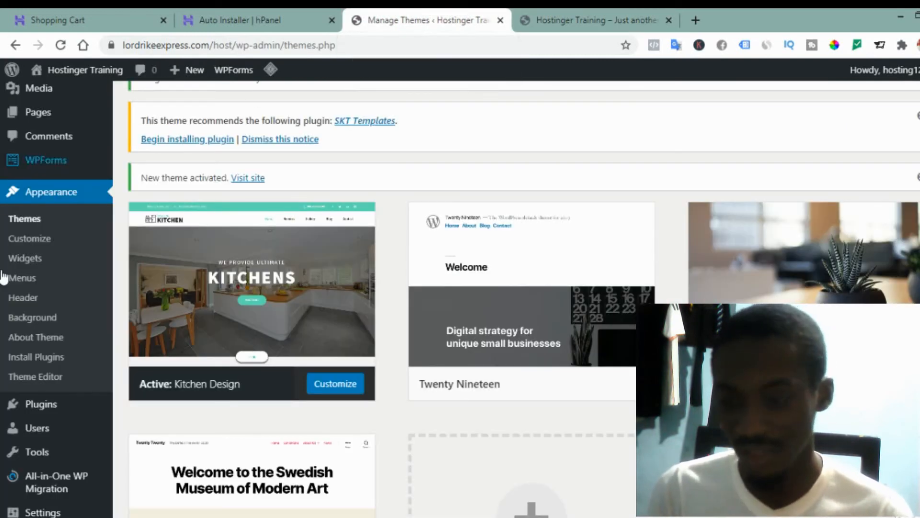
- Look through the Plugins and Tools options and open the site's Permalink Settings
mouse_move(60, 413)
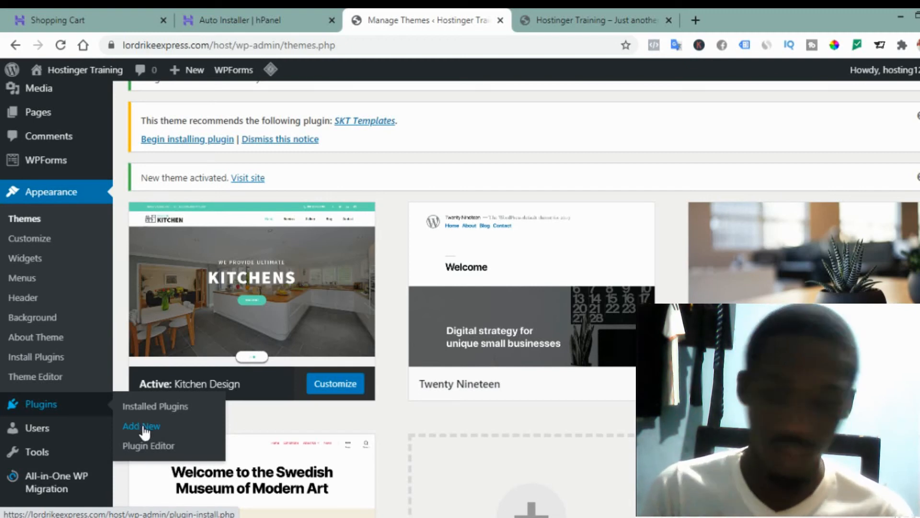
mouse_move(58, 438)
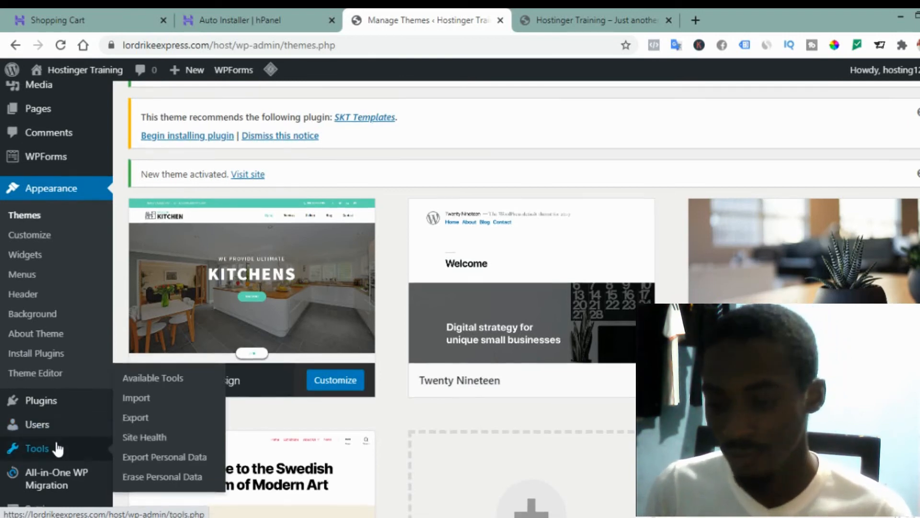
scroll(57, 449, "down", 3)
scroll(57, 449, "up", 1)
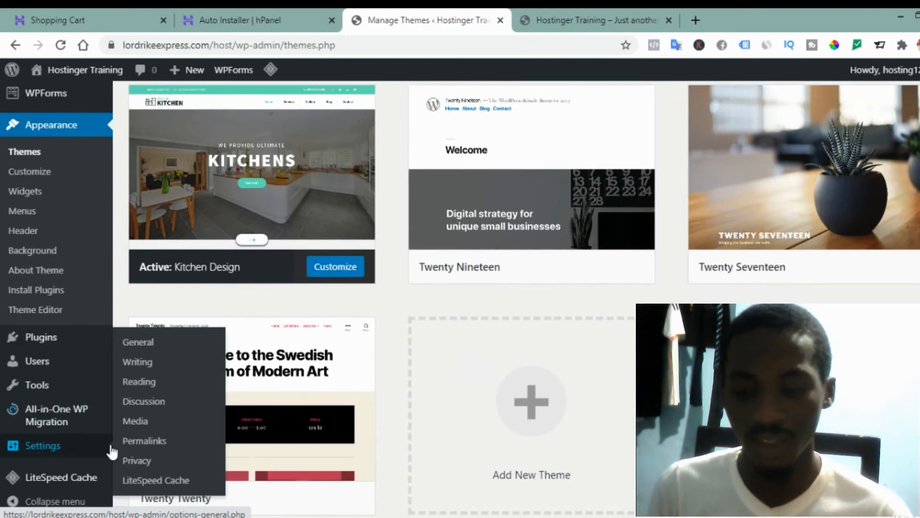
left_click(148, 442)
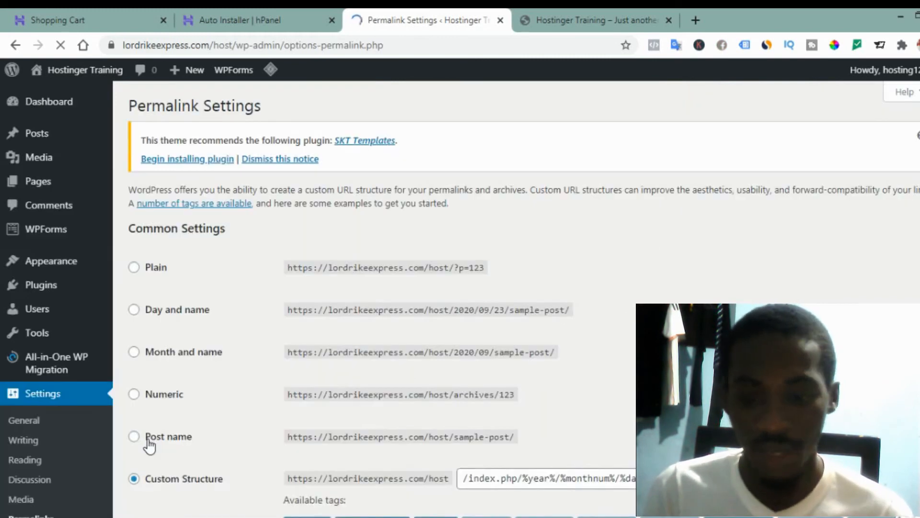
- Set the site's permalink structure to Post name and save the changes
scroll(148, 443, "down", 2)
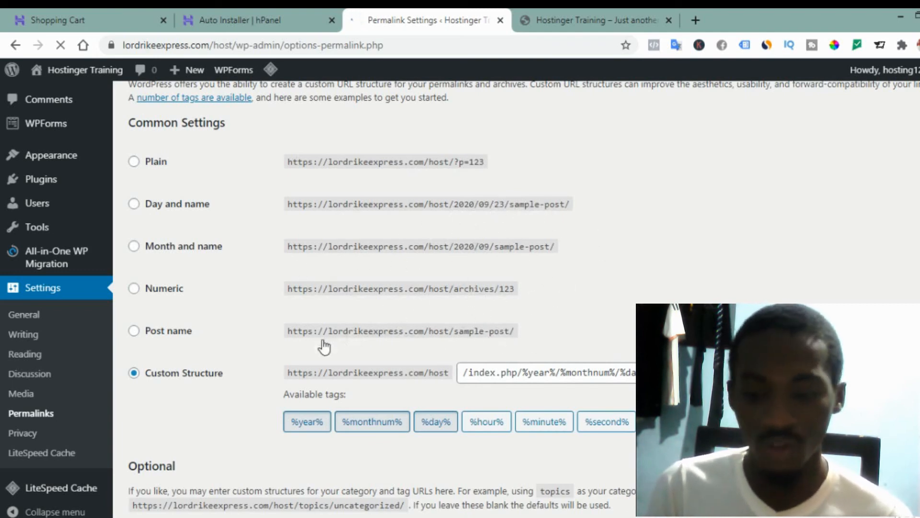
left_click(134, 335)
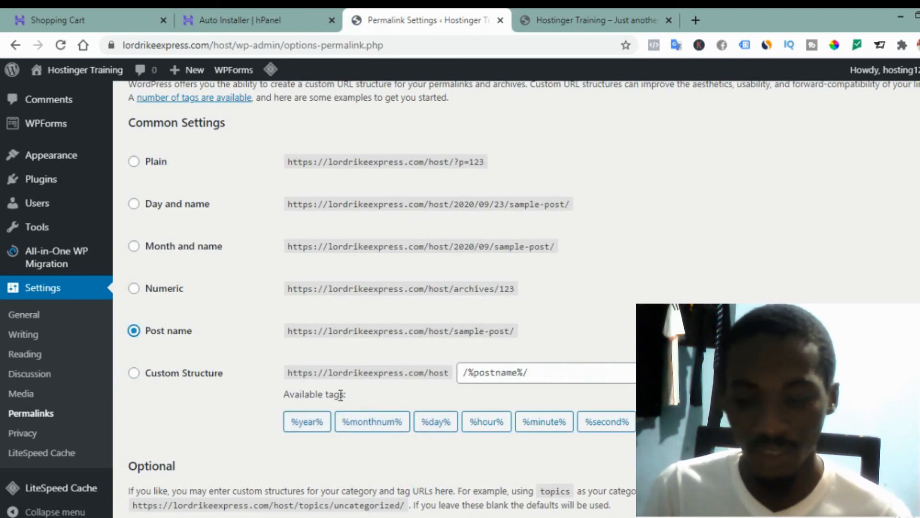
scroll(344, 407, "down", 1)
scroll(344, 407, "down", 3)
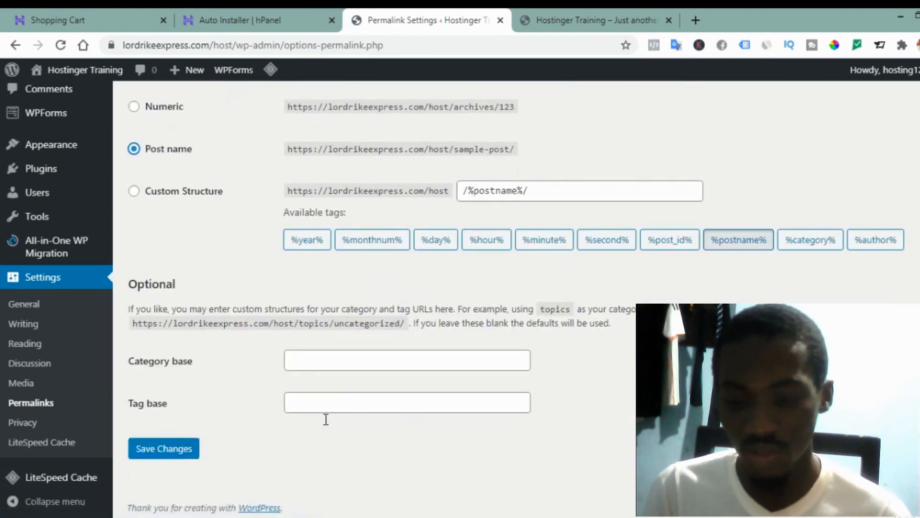
left_click(167, 449)
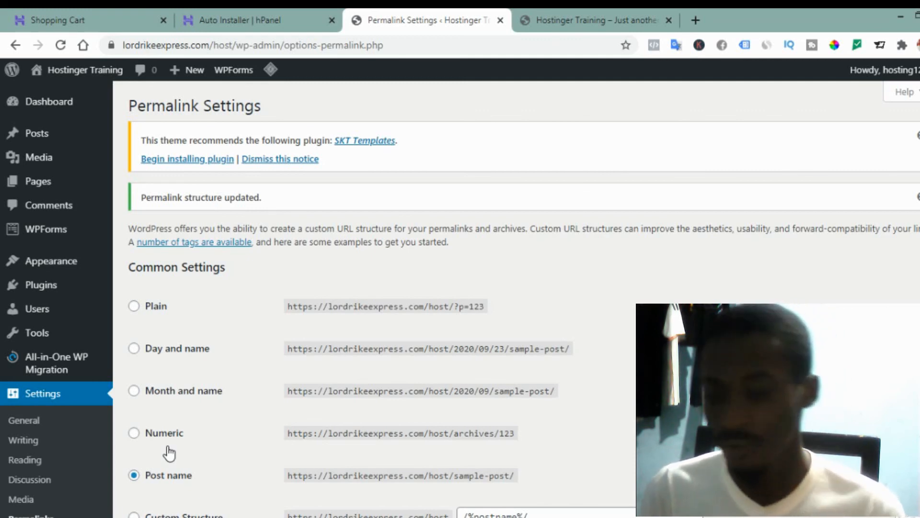
- Open the LiteSpeed Cache plugin's page from the WordPress admin area
scroll(169, 453, "down", 5)
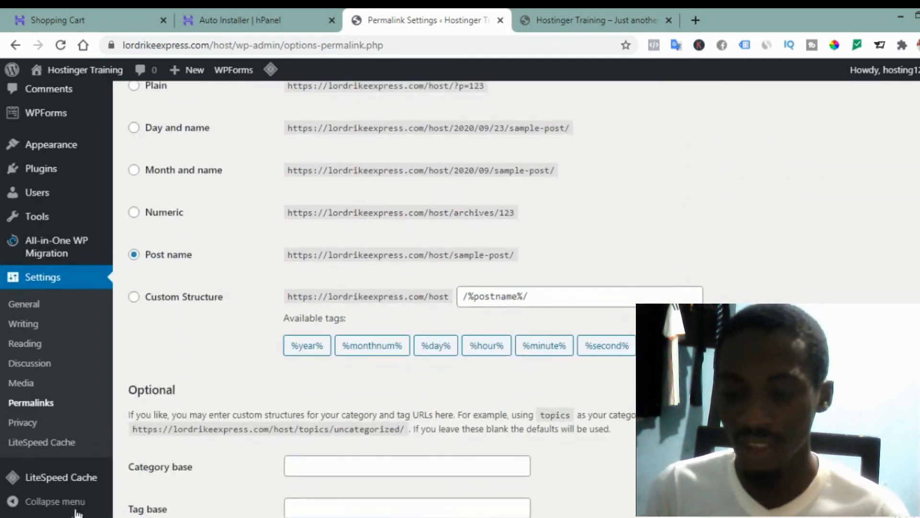
left_click(81, 485)
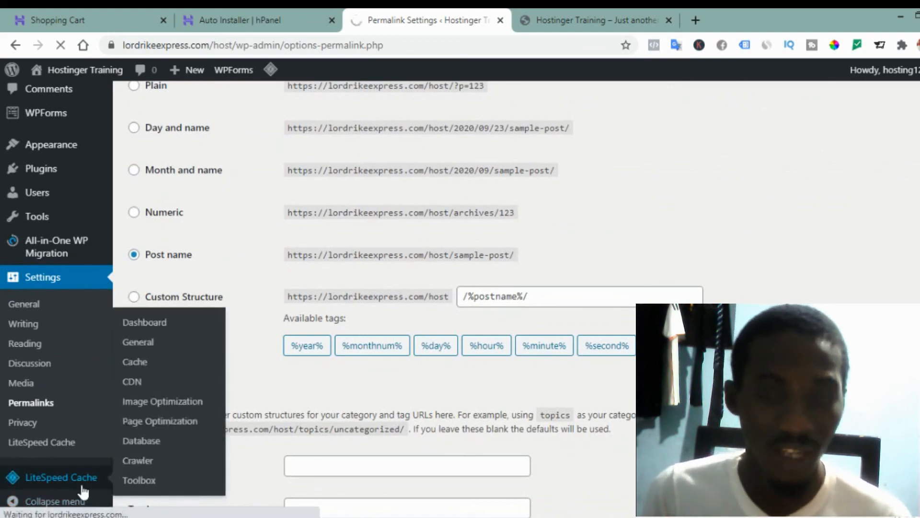